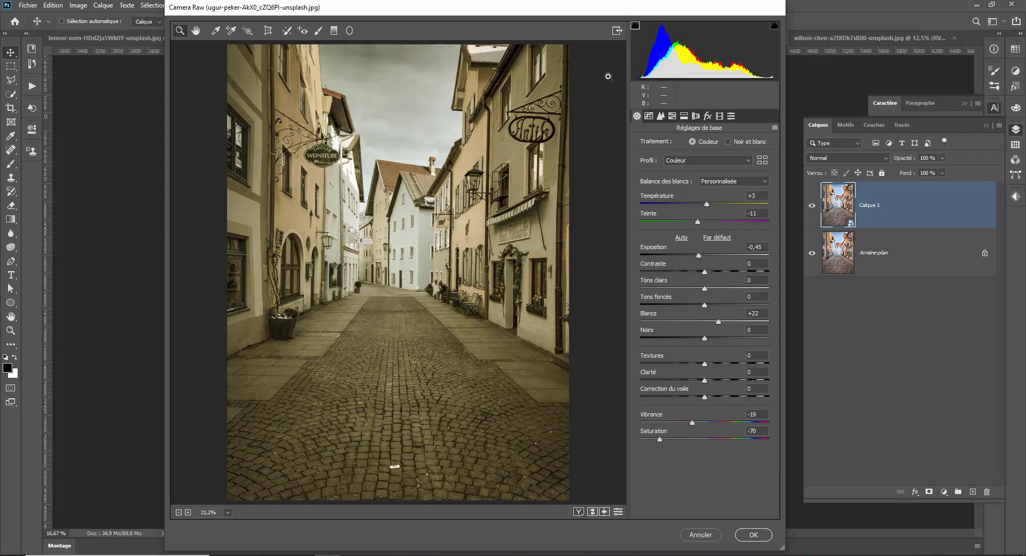
# Reshape the point tone curves by channel in the cobbled street photo, pulling down the blue channel's midtones and shadows.
pyautogui.click(649, 116)
pyautogui.click(719, 181)
pyautogui.click(718, 181)
pyautogui.click(689, 212)
pyautogui.click(718, 181)
pyautogui.click(690, 221)
pyautogui.moveTo(701, 264); pyautogui.dragTo(702, 282)
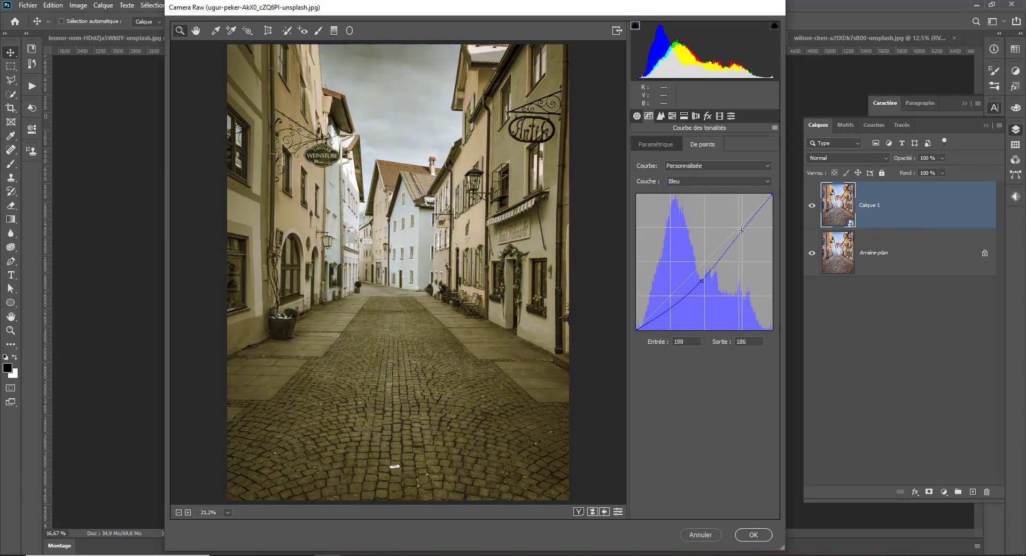
pyautogui.moveTo(665, 308); pyautogui.dragTo(661, 321)
# Set the street photo's contrast to +23, highlights to -52 and shadows to -36, and strongly reduce its saturation.
pyautogui.click(637, 116)
pyautogui.moveTo(704, 272); pyautogui.dragTo(672, 288)
pyautogui.moveTo(661, 439); pyautogui.dragTo(524, 439)
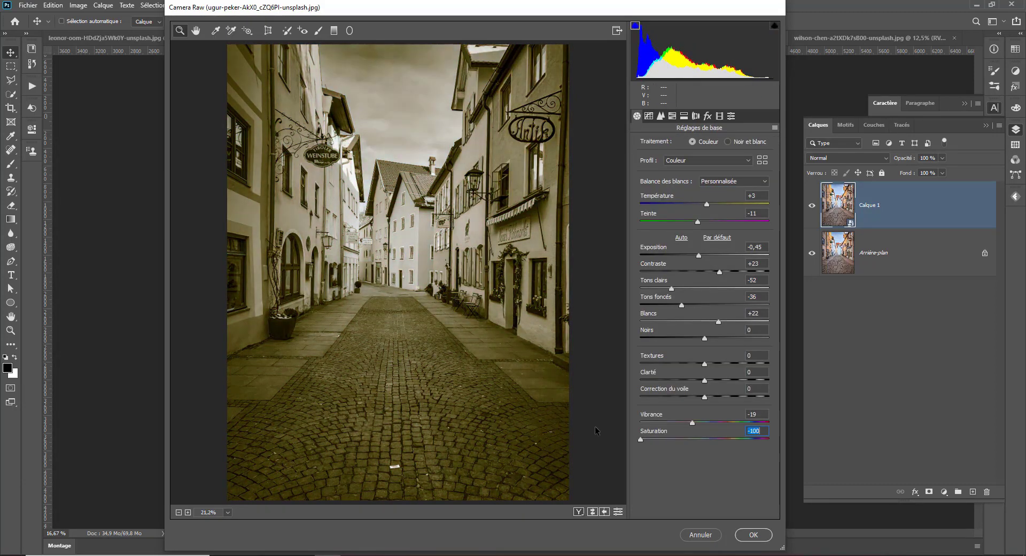
pyautogui.moveTo(667, 440); pyautogui.dragTo(653, 439)
# Increase the street photo's sharpening amount and radius, and add a strong, coarser grain effect.
pyautogui.click(661, 116)
pyautogui.moveTo(640, 162); pyautogui.dragTo(721, 162)
pyautogui.moveTo(666, 180); pyautogui.dragTo(696, 180)
pyautogui.click(707, 116)
pyautogui.moveTo(640, 162); pyautogui.dragTo(746, 162)
pyautogui.moveTo(673, 180); pyautogui.dragTo(721, 197)
pyautogui.hotkey('shift', 't')
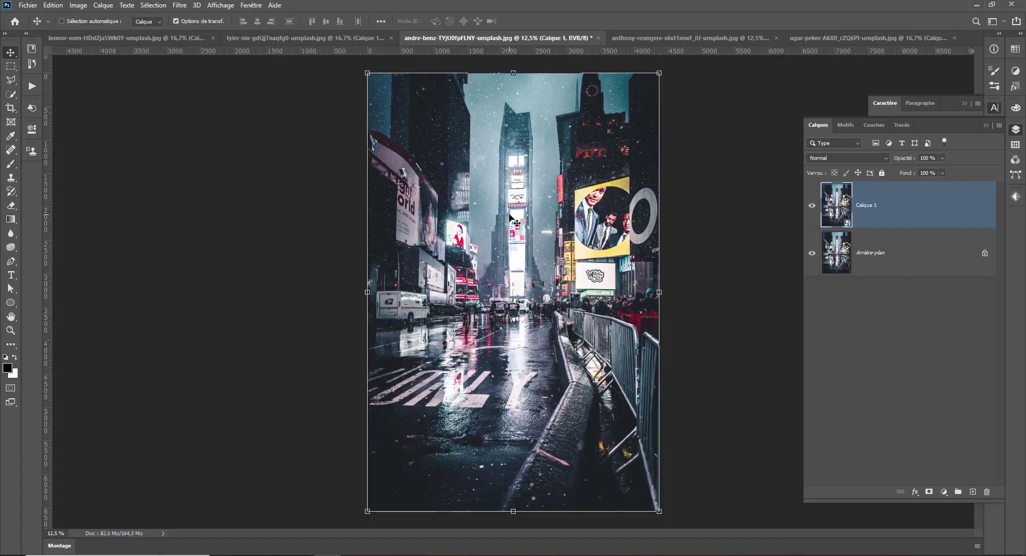
# Open the Times Square photo's layer in the Camera Raw filter and draw a horizontal graduated filter from the photo's right edge inward.
pyautogui.click(180, 6)
pyautogui.click(230, 64)
pyautogui.click(334, 31)
pyautogui.moveTo(551, 252); pyautogui.dragTo(340, 252)
# Set the gradient's tint to +100, temperature to +4, saturation to +100 and exposure to -1,00, and shift it to the photo's left edge.
pyautogui.moveTo(701, 171); pyautogui.dragTo(758, 172)
pyautogui.moveTo(724, 154); pyautogui.dragTo(705, 153)
pyautogui.moveTo(646, 354); pyautogui.dragTo(757, 355)
pyautogui.moveTo(446, 253); pyautogui.dragTo(351, 258)
pyautogui.moveTo(680, 196); pyautogui.dragTo(688, 196)
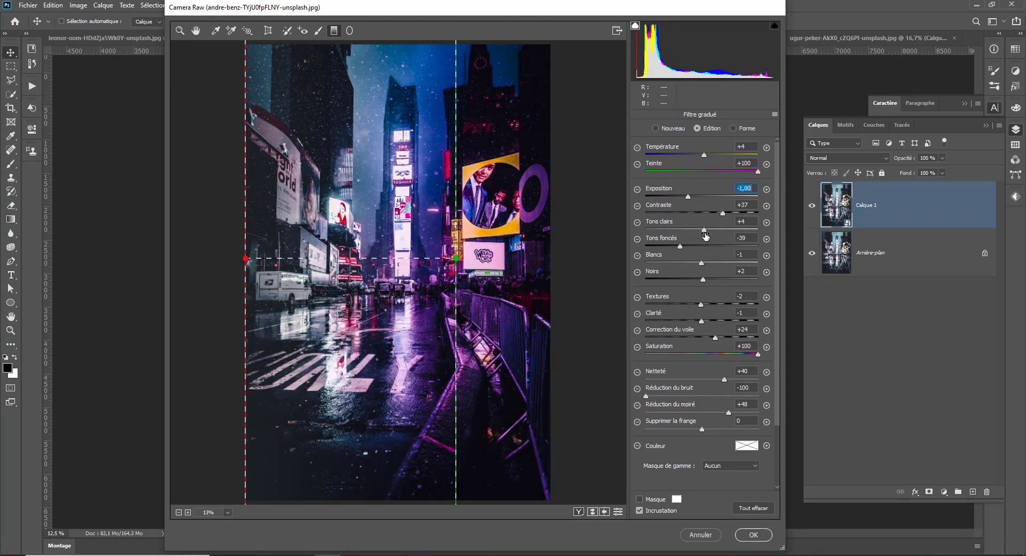
# Set the gradient's highlights to +36, whites to +10, blacks to +7, dehaze to +53 and temperature to +11.
pyautogui.moveTo(704, 230); pyautogui.dragTo(722, 230)
pyautogui.moveTo(701, 263); pyautogui.dragTo(707, 263)
pyautogui.moveTo(703, 279); pyautogui.dragTo(705, 280)
pyautogui.moveTo(715, 338); pyautogui.dragTo(731, 338)
pyautogui.moveTo(704, 155); pyautogui.dragTo(710, 155)
# Add a second graduated filter from the photo's left edge inward, with tint 0 and temperature -100.
pyautogui.click(656, 128)
pyautogui.moveTo(244, 235); pyautogui.dragTo(471, 233)
pyautogui.doubleClick(757, 172)
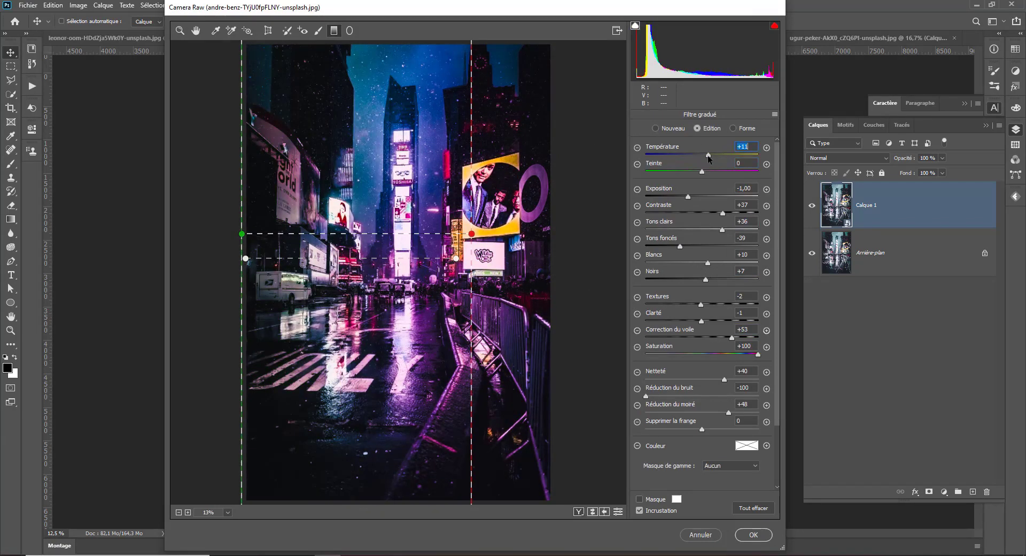
pyautogui.moveTo(709, 155); pyautogui.dragTo(645, 155)
# Set the second gradient's exposure to +0,80, highlights to +32, shadows to -13 and whites to -27, and compare before and after without the overlay.
pyautogui.moveTo(687, 196); pyautogui.dragTo(713, 195)
pyautogui.moveTo(722, 229); pyautogui.dragTo(719, 230)
pyautogui.moveTo(679, 246); pyautogui.dragTo(694, 247)
pyautogui.moveTo(707, 263); pyautogui.dragTo(690, 263)
pyautogui.click(639, 510)
pyautogui.click(578, 511)
pyautogui.click(578, 512)
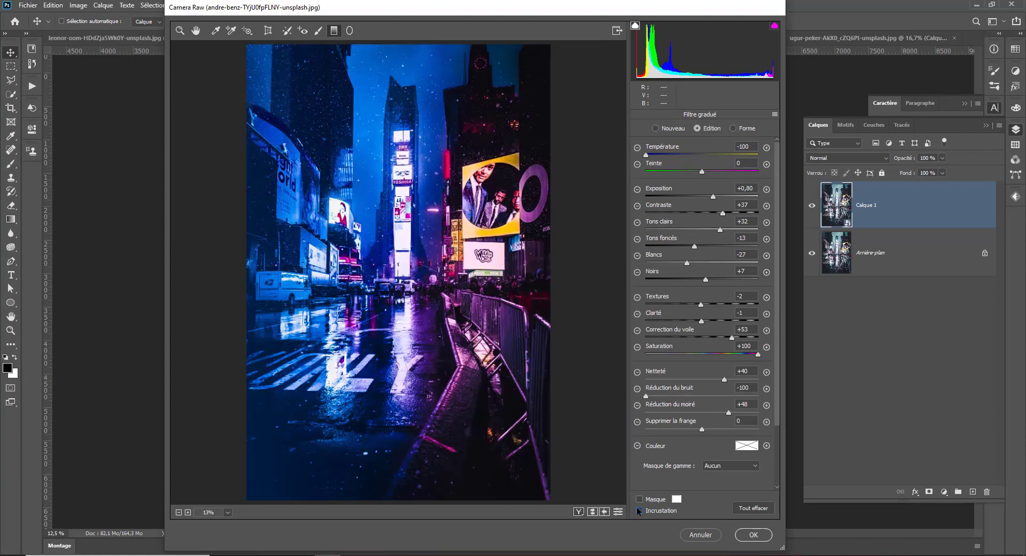
pyautogui.click(639, 511)
# Draw a large radial filter centred on the Times Square photo with temperature +3 and exposure -0,85, and hide the overlay.
pyautogui.click(350, 31)
pyautogui.moveTo(403, 262); pyautogui.dragTo(550, 502)
pyautogui.moveTo(645, 155); pyautogui.dragTo(703, 155)
pyautogui.moveTo(713, 196); pyautogui.dragTo(690, 197)
pyautogui.click(639, 511)
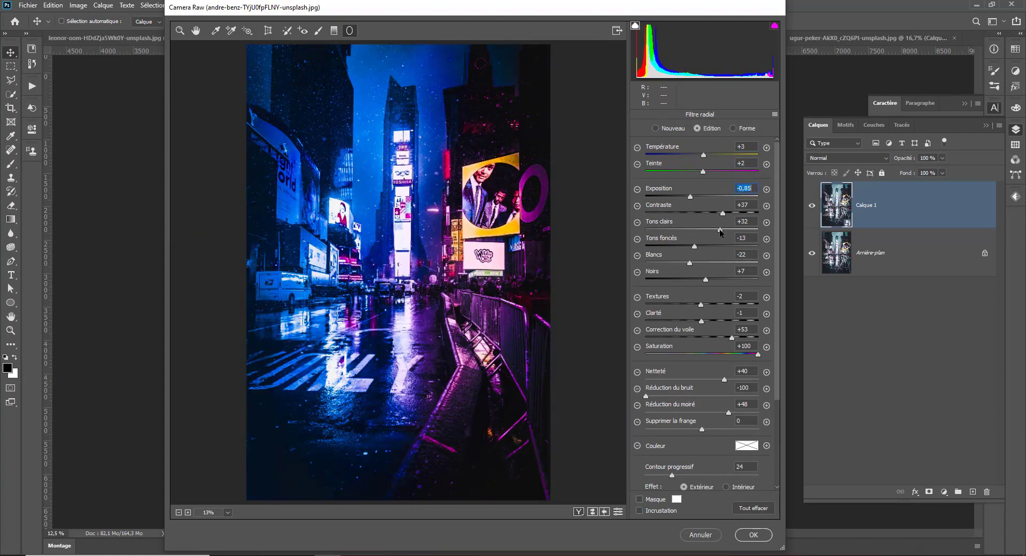
# Set the radial filter's highlights to +6, whites to -38, blacks to -1, sharpness to +58 and noise reduction to -59.
pyautogui.moveTo(720, 230); pyautogui.dragTo(705, 230)
pyautogui.moveTo(690, 262); pyautogui.dragTo(680, 262)
pyautogui.moveTo(706, 279); pyautogui.dragTo(702, 279)
pyautogui.moveTo(724, 379); pyautogui.dragTo(735, 379)
pyautogui.click(645, 396)
# Set the Times Square photo's overall temperature to +7 and compare it before and after.
pyautogui.click(180, 31)
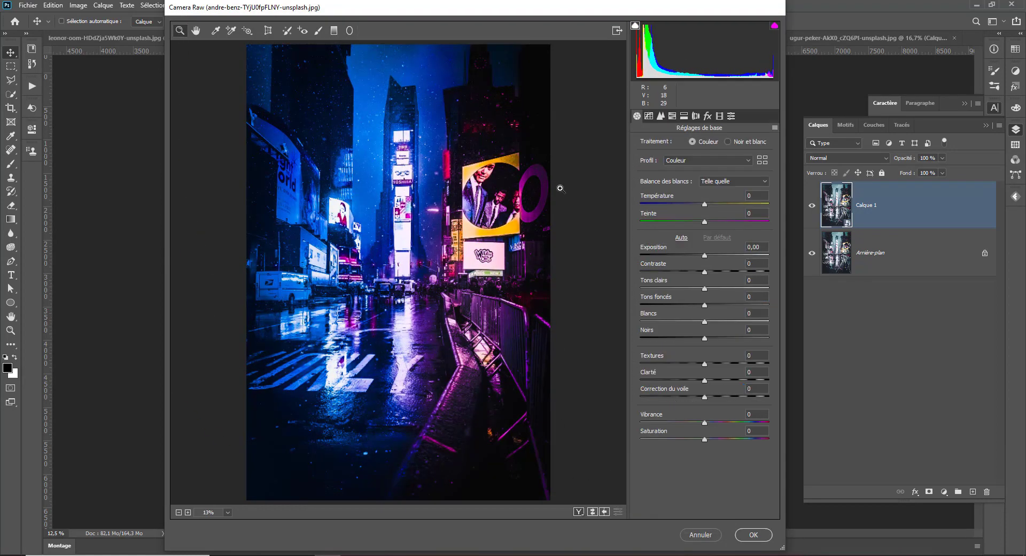
pyautogui.moveTo(704, 204); pyautogui.dragTo(708, 204)
pyautogui.click(578, 512)
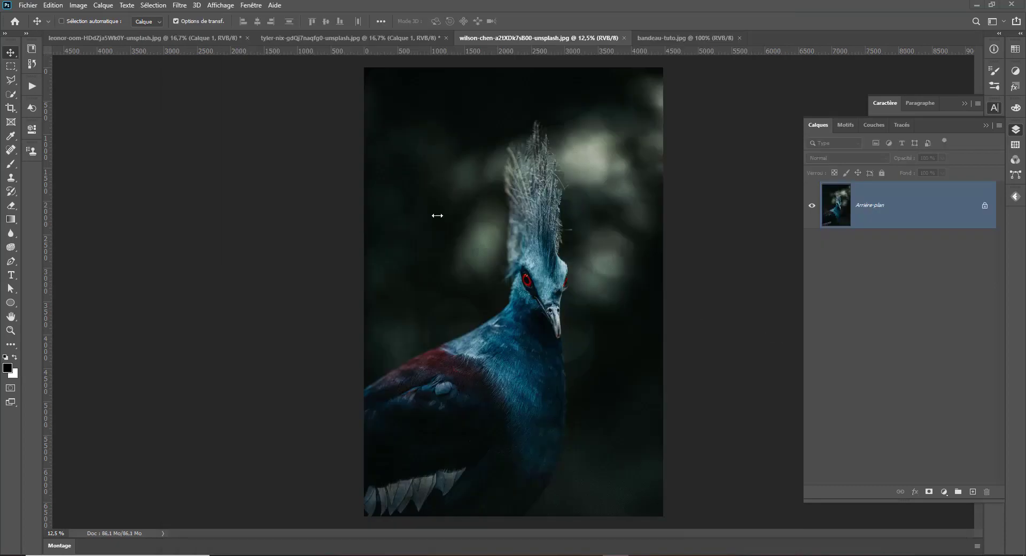
# Duplicate the bird photo's background layer, convert the copy to a smart object and open it in the Camera Raw filter.
pyautogui.hotkey('ctrl', 'j')
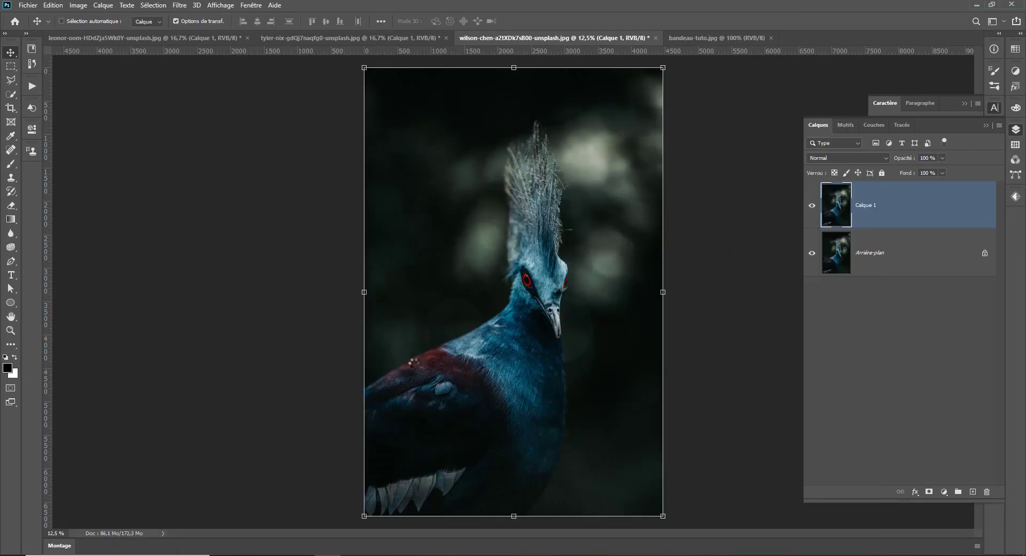
pyautogui.rightClick(884, 205)
pyautogui.click(812, 267)
pyautogui.click(180, 6)
pyautogui.click(214, 71)
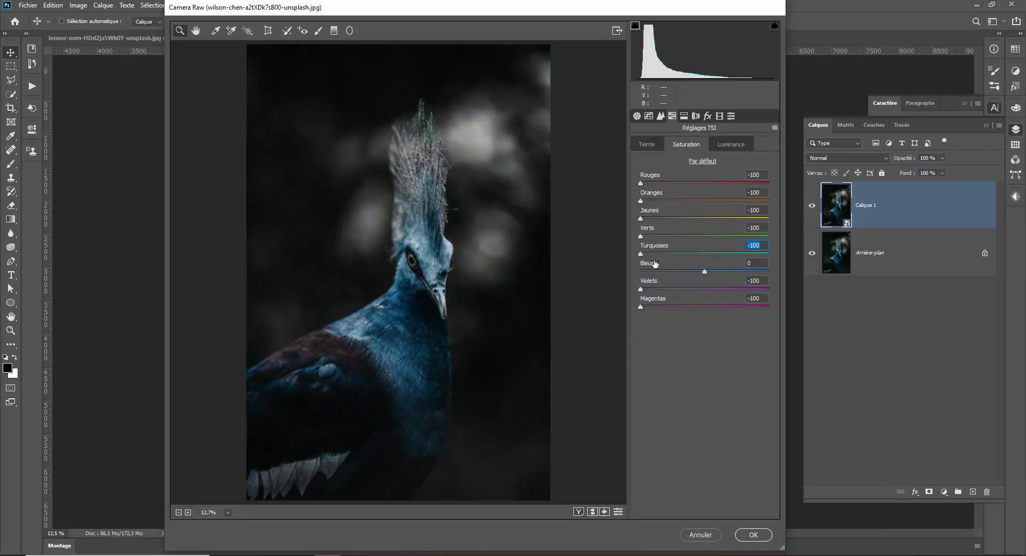
# Adjust the saturation of the bird's blues, set the exposure to +0,20 and compare before and after.
pyautogui.moveTo(704, 271); pyautogui.dragTo(699, 272)
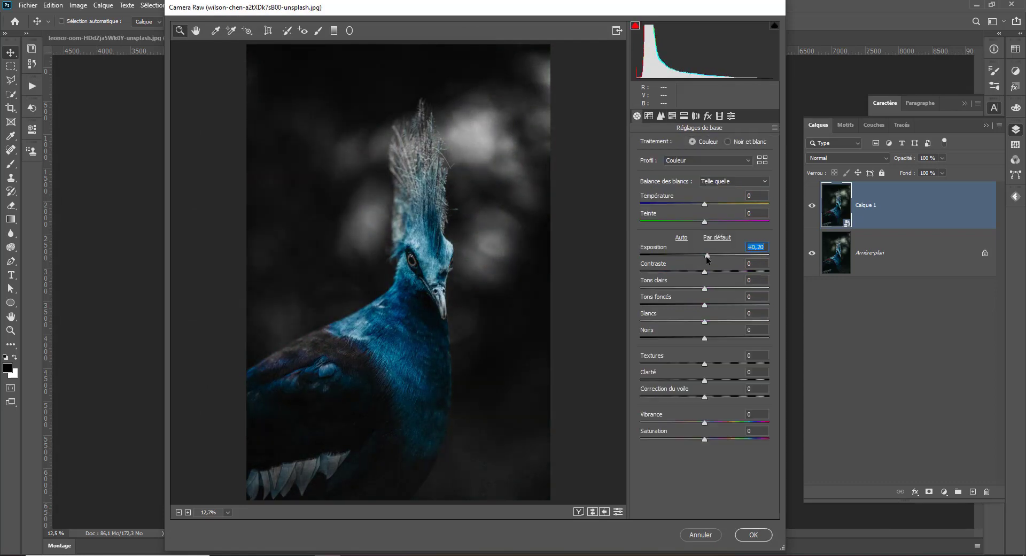
pyautogui.click(579, 511)
pyautogui.press('q')
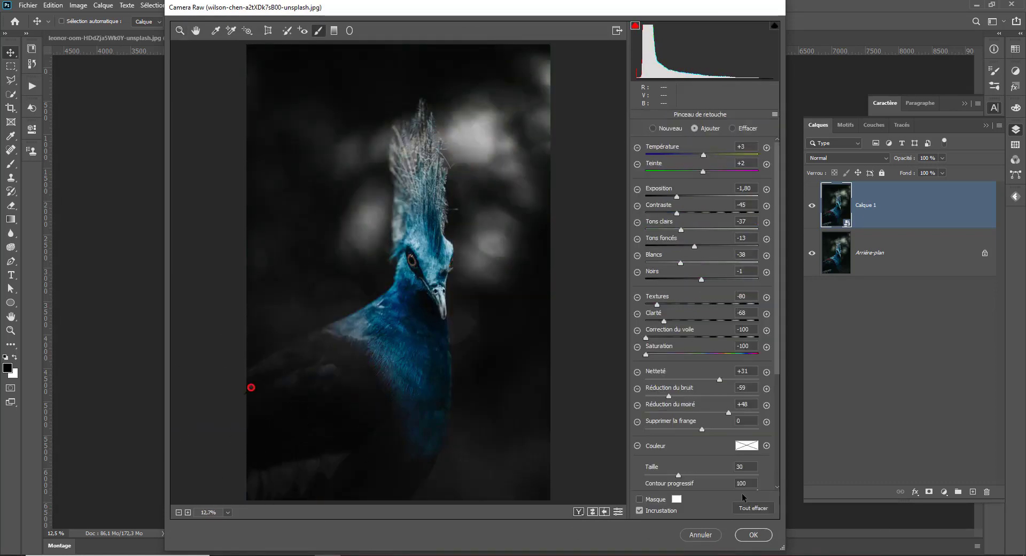
# Desaturate the bird's body with the adjustment brush and brighten its head area with a radial filter at +0,55 exposure.
pyautogui.moveTo(248, 385); pyautogui.dragTo(301, 396)
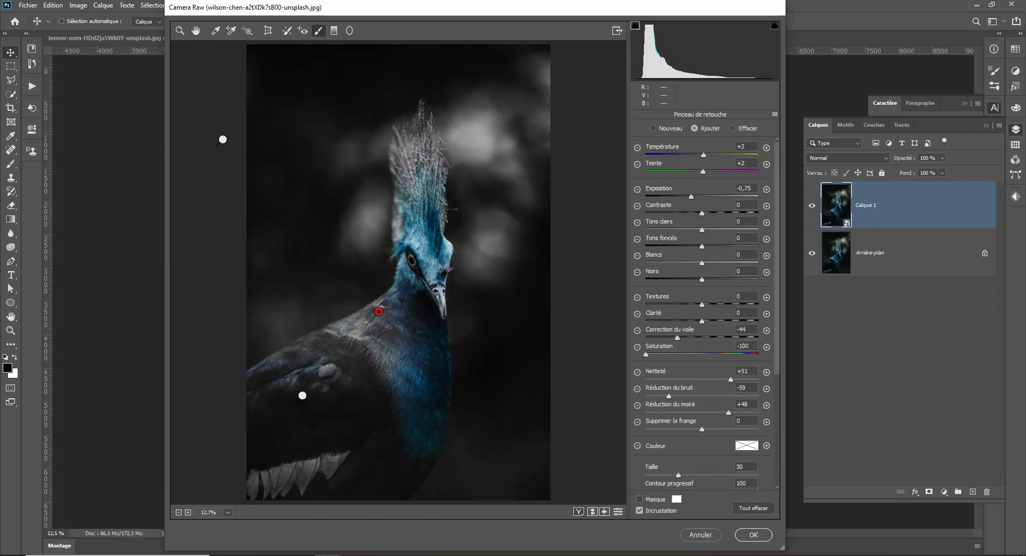
pyautogui.press('q')
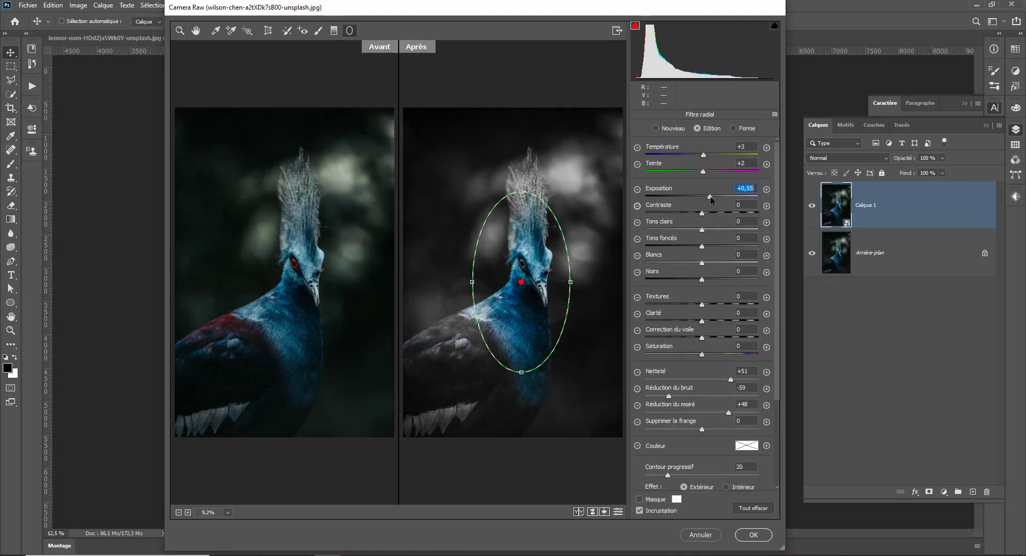
pyautogui.press('Return')
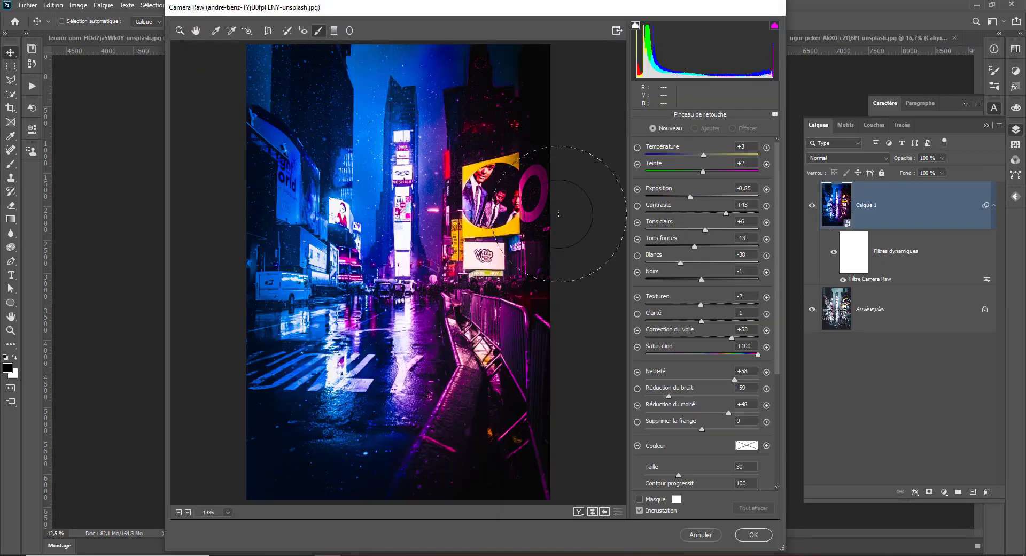
# Raise the adjustment brush's exposure to +0,65 on the blue and magenta Times Square photo and compare before and after.
pyautogui.moveTo(690, 198); pyautogui.dragTo(717, 198)
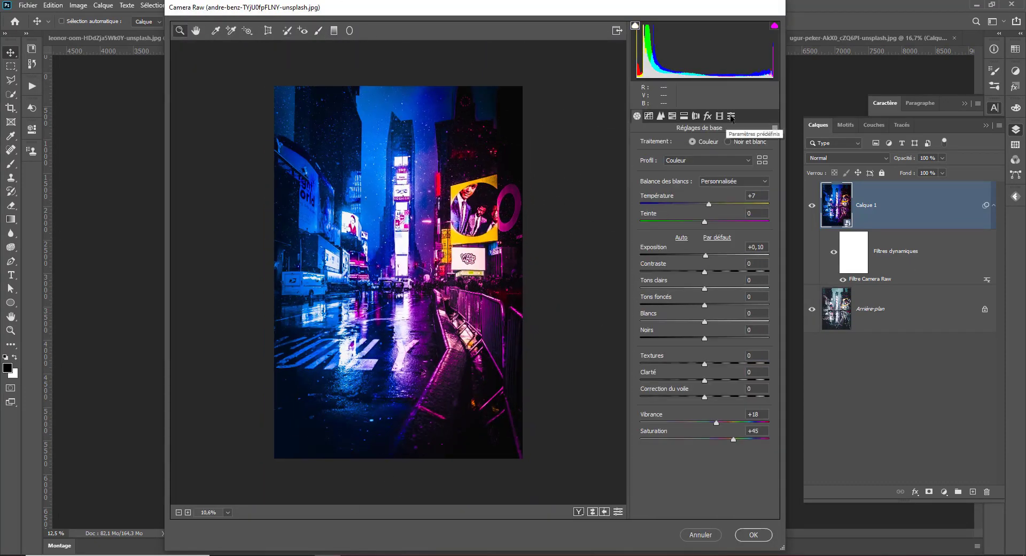
pyautogui.click(774, 127)
pyautogui.click(812, 208)
pyautogui.click(648, 117)
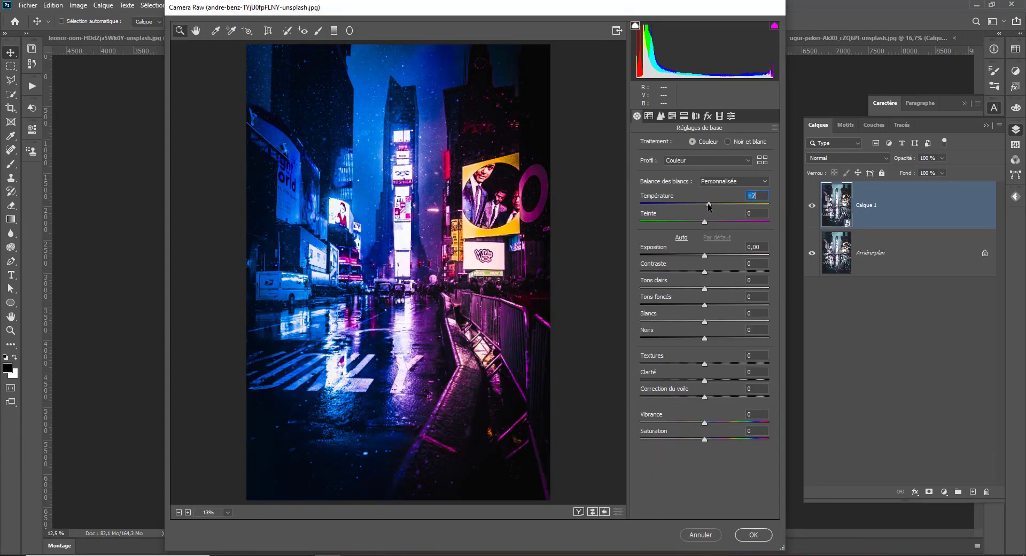
pyautogui.click(578, 512)
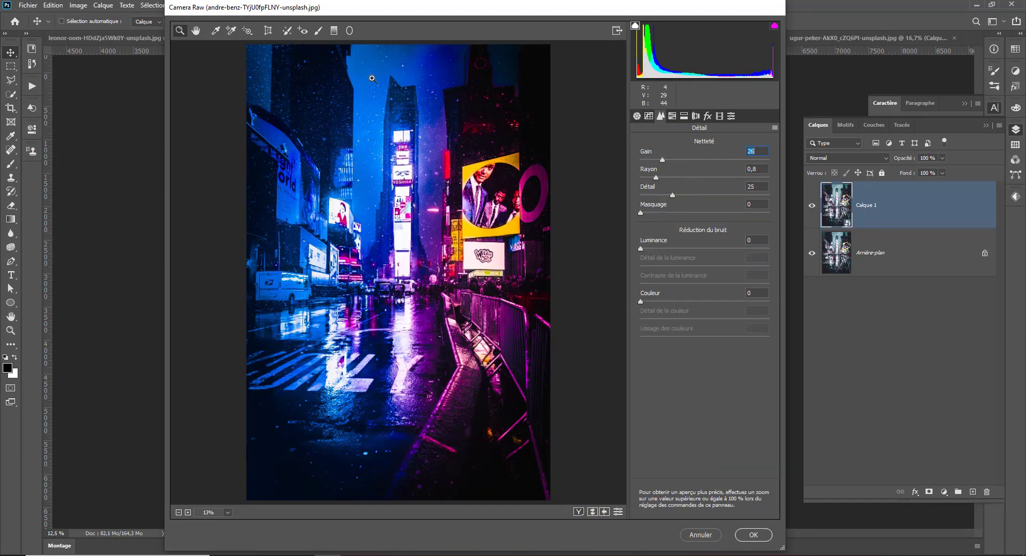
pyautogui.press('Return')
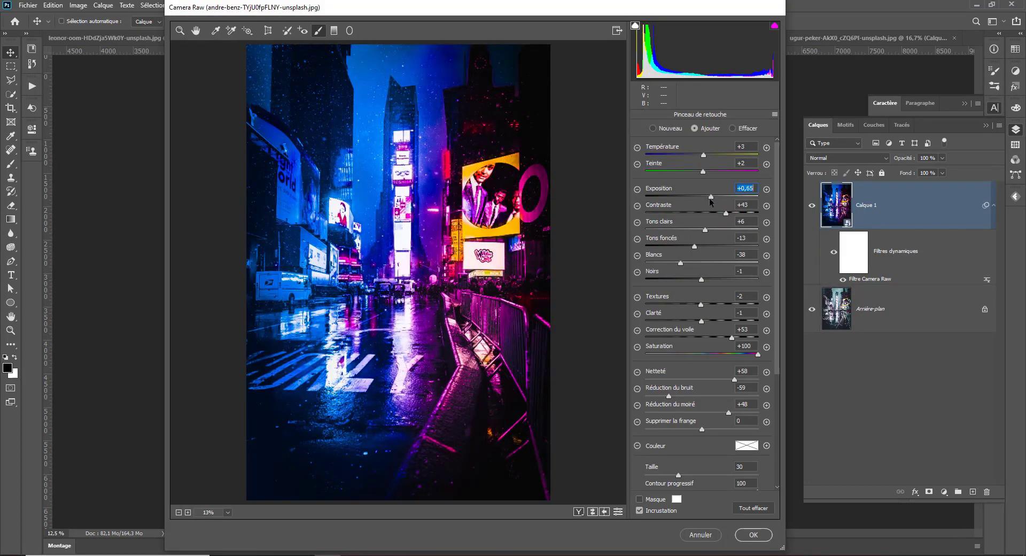
pyautogui.moveTo(659, 353); pyautogui.dragTo(633, 353)
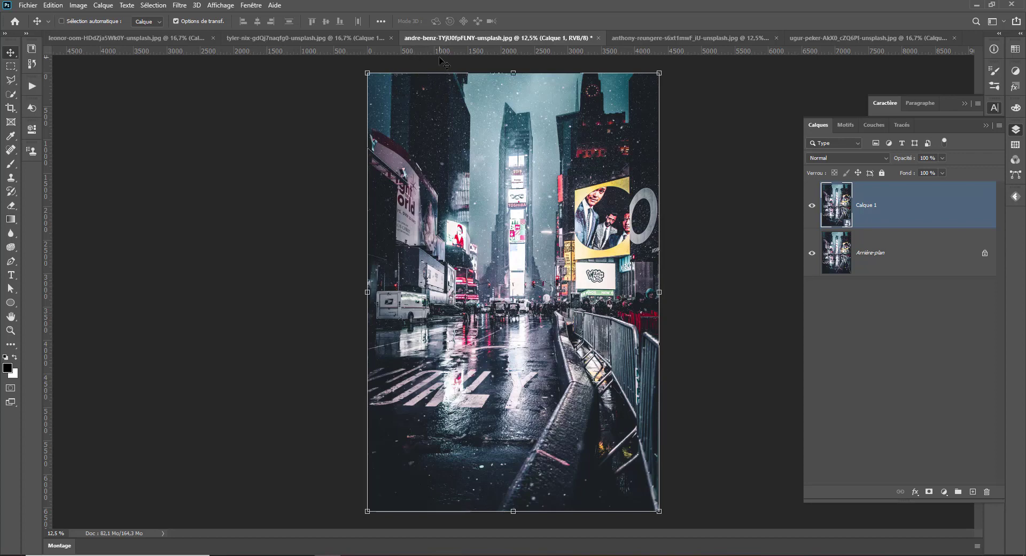
# Open the Camera Raw filter on Calque 1 and draw a horizontal graduated filter from the photo's right edge to left of the central tower.
pyautogui.click(180, 5)
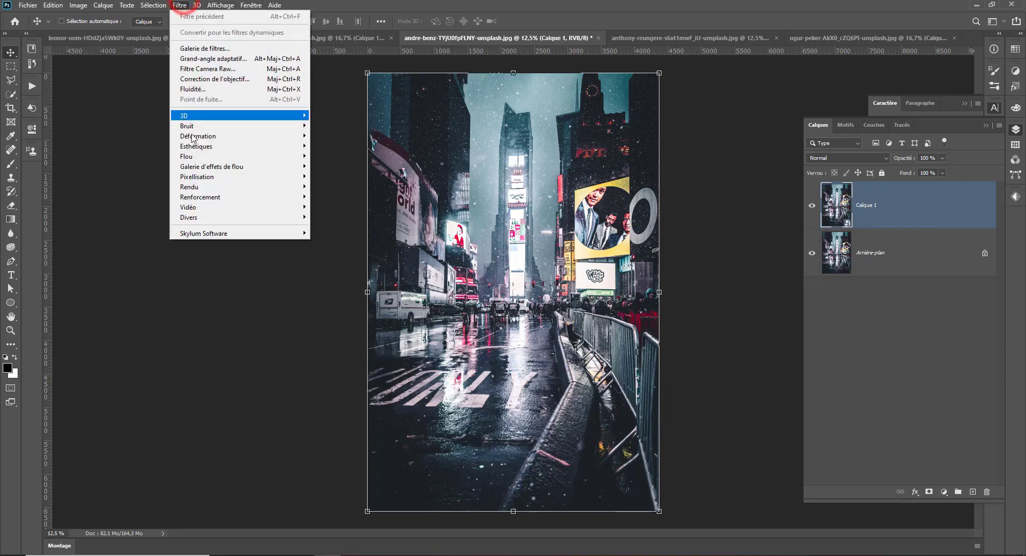
pyautogui.click(197, 70)
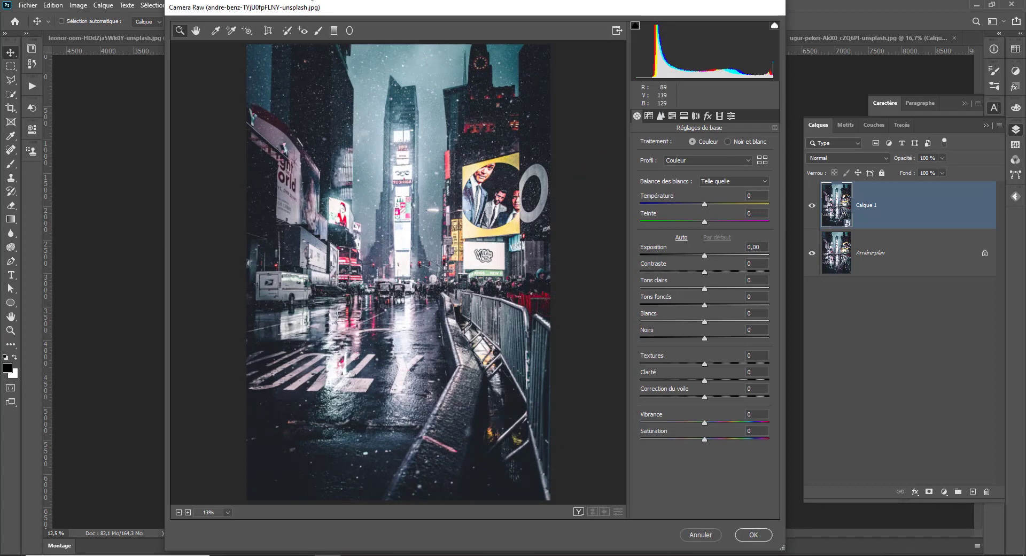
pyautogui.click(334, 30)
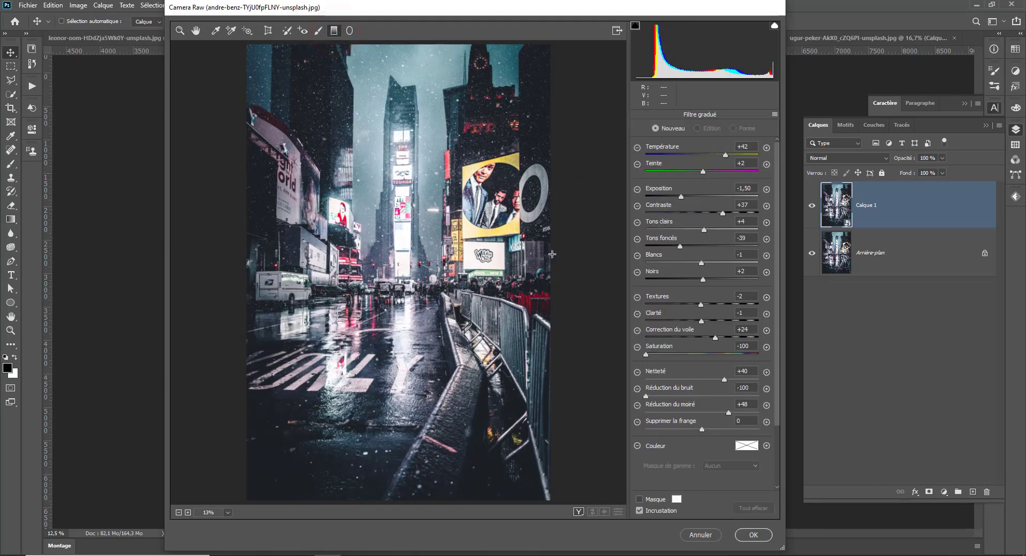
pyautogui.moveTo(551, 252); pyautogui.dragTo(340, 253)
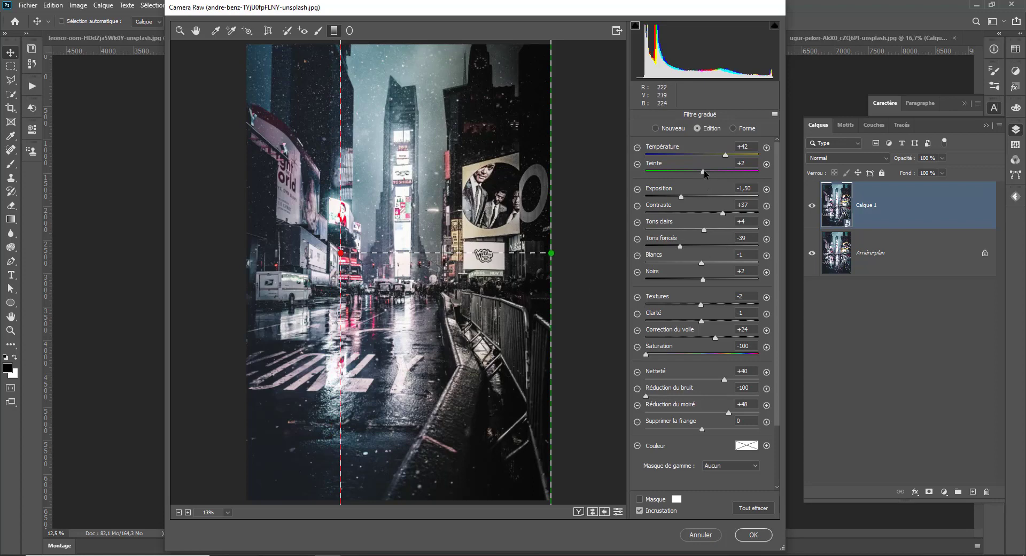
# Set the graduated filter's tint to +100, temperature to +4 and saturation to +100.
pyautogui.moveTo(705, 173); pyautogui.dragTo(719, 172)
pyautogui.moveTo(723, 161); pyautogui.dragTo(702, 150)
pyautogui.moveTo(659, 354); pyautogui.dragTo(787, 355)
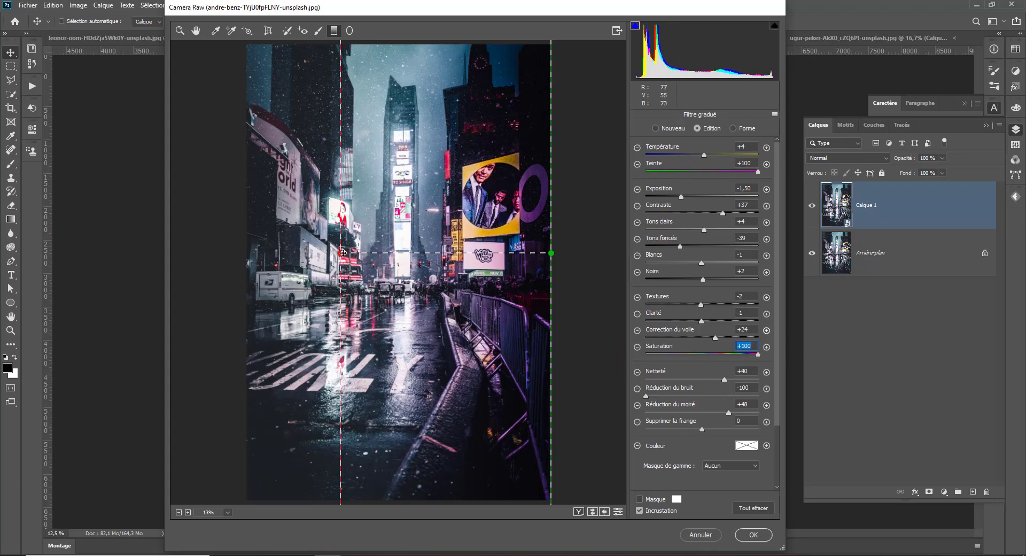
# Shift the gradient to the photo's left edge, with exposure -1,00, highlights +36, whites +10, blacks +7, dehaze +53 and temperature +11.
pyautogui.moveTo(343, 253); pyautogui.dragTo(248, 258)
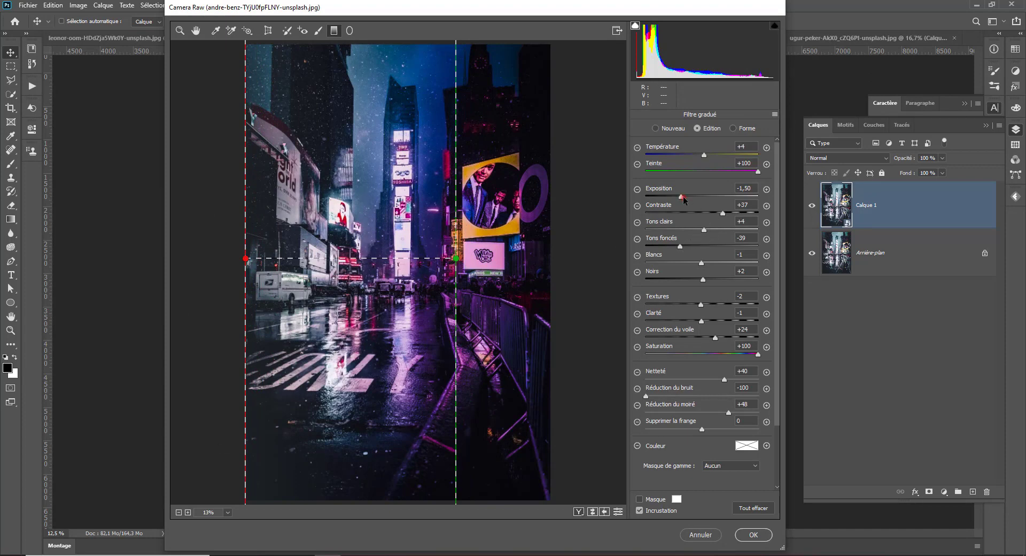
pyautogui.moveTo(681, 196); pyautogui.dragTo(687, 196)
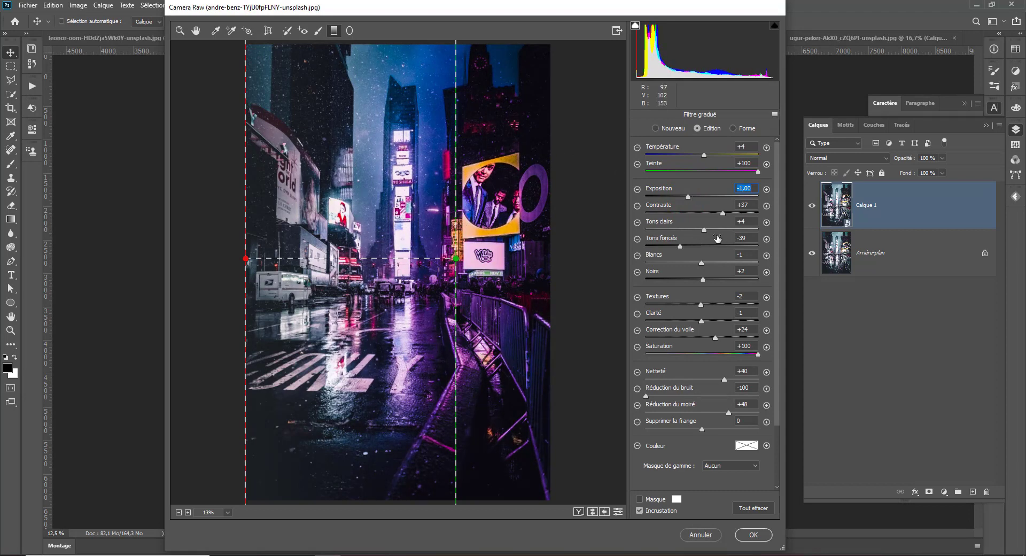
pyautogui.moveTo(703, 231); pyautogui.dragTo(706, 277)
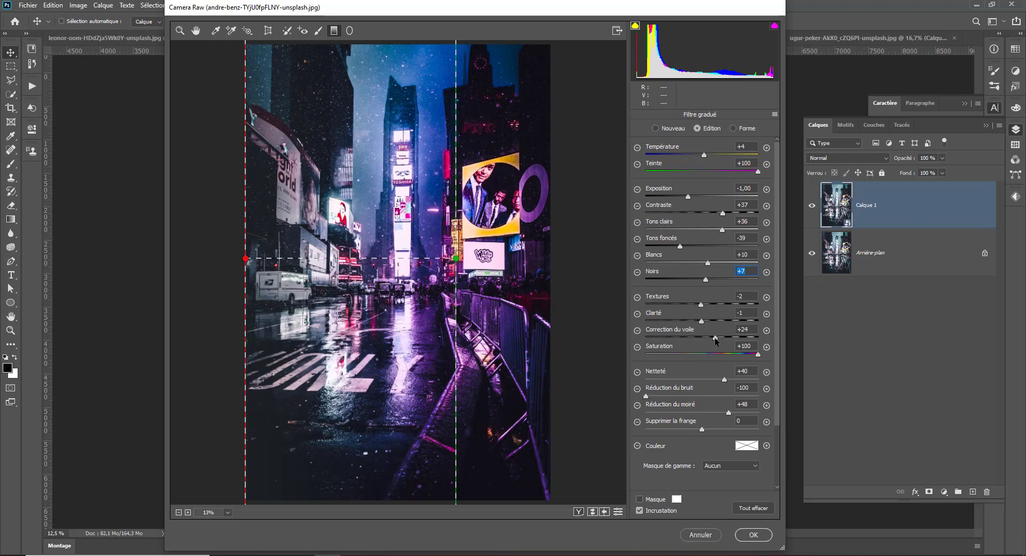
pyautogui.moveTo(716, 341)
pyautogui.mouseDown()
pyautogui.moveTo(736, 339)
pyautogui.moveTo(729, 331)
pyautogui.mouseUp()
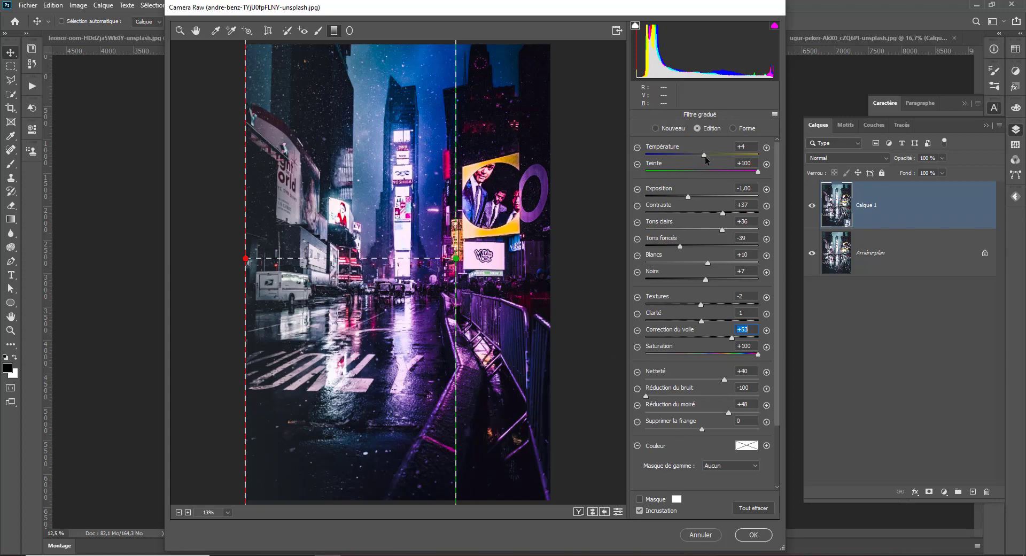
pyautogui.moveTo(706, 157); pyautogui.dragTo(707, 159)
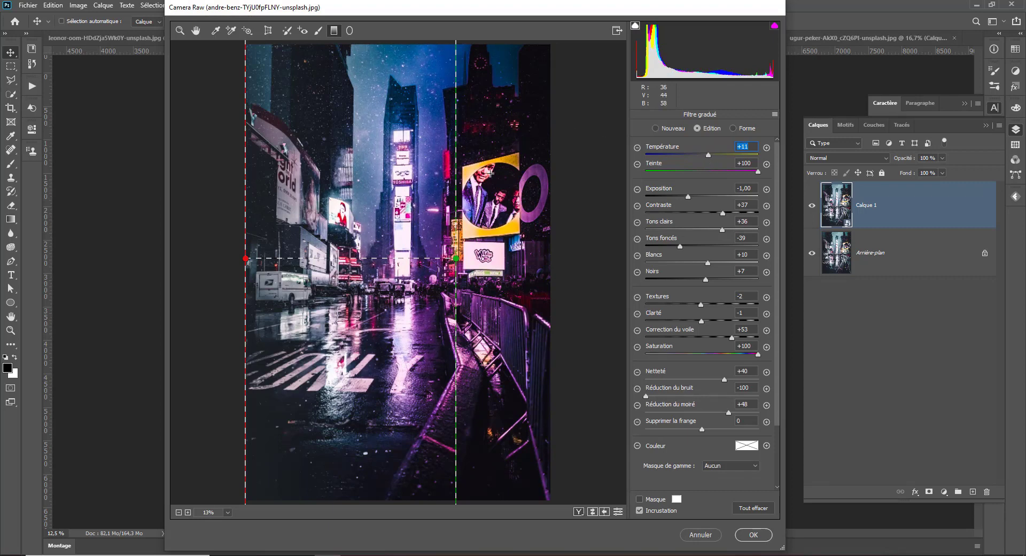
# Draw a second graduated filter from the photo's left edge to the yellow billboard, set tint 0 and temperature -100, and adjust its starting point.
pyautogui.click(331, 31)
pyautogui.moveTo(245, 233); pyautogui.dragTo(471, 234)
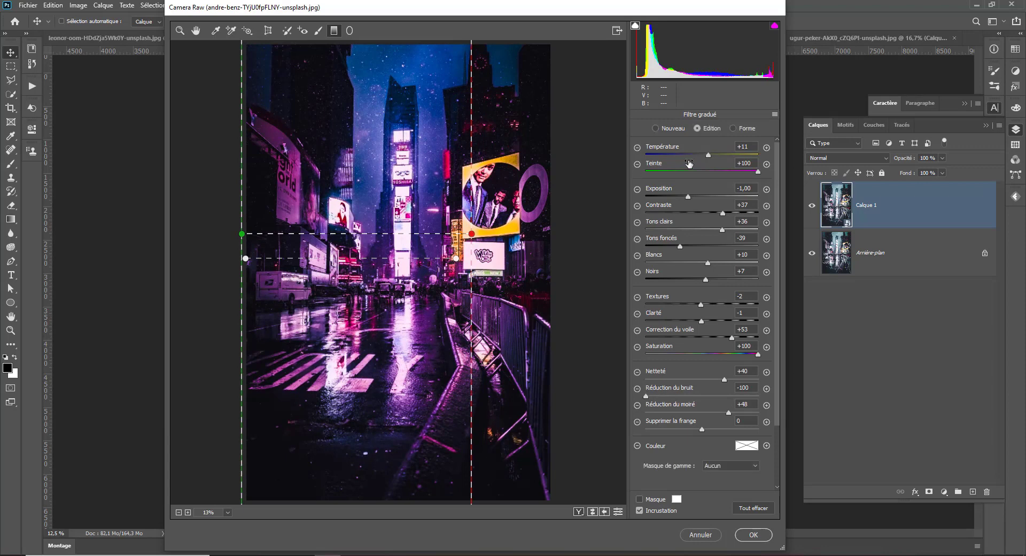
pyautogui.moveTo(758, 175); pyautogui.dragTo(706, 175)
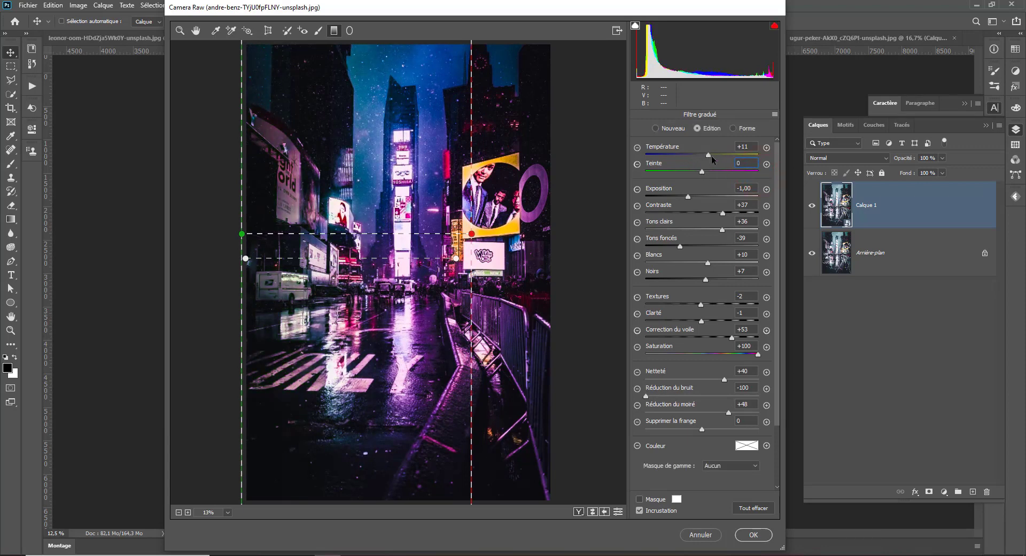
pyautogui.moveTo(708, 156); pyautogui.dragTo(645, 156)
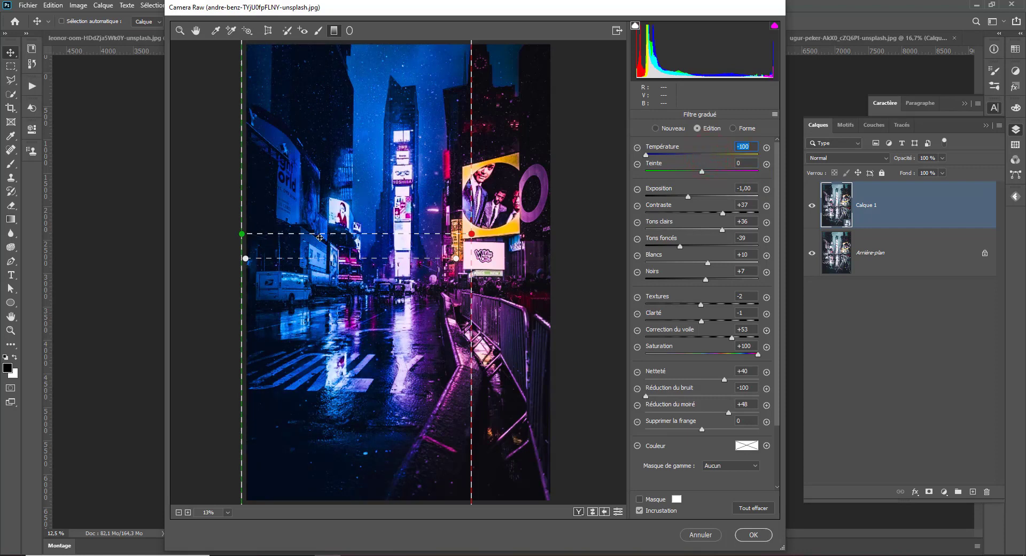
pyautogui.moveTo(241, 234); pyautogui.dragTo(241, 236)
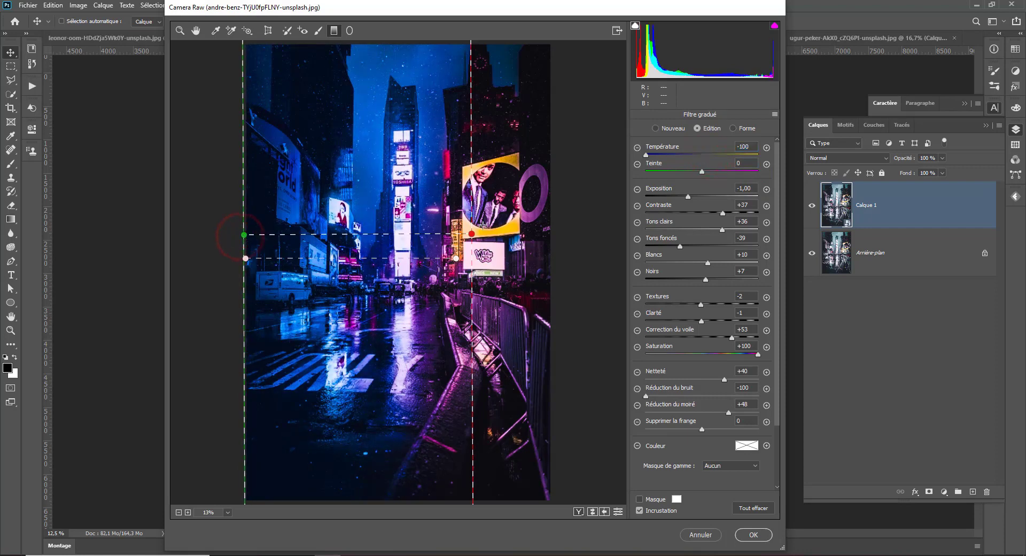
# Set the blue graduated filter's exposure to +0,80, highlights to +32, shadows to -13 and whites to -27.
pyautogui.moveTo(687, 198); pyautogui.dragTo(712, 193)
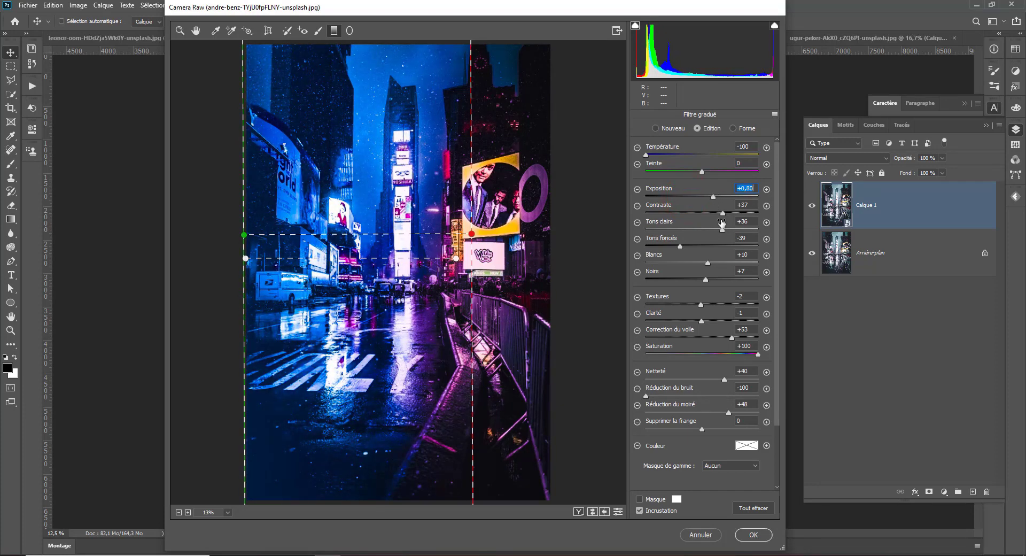
pyautogui.moveTo(721, 234); pyautogui.dragTo(683, 265)
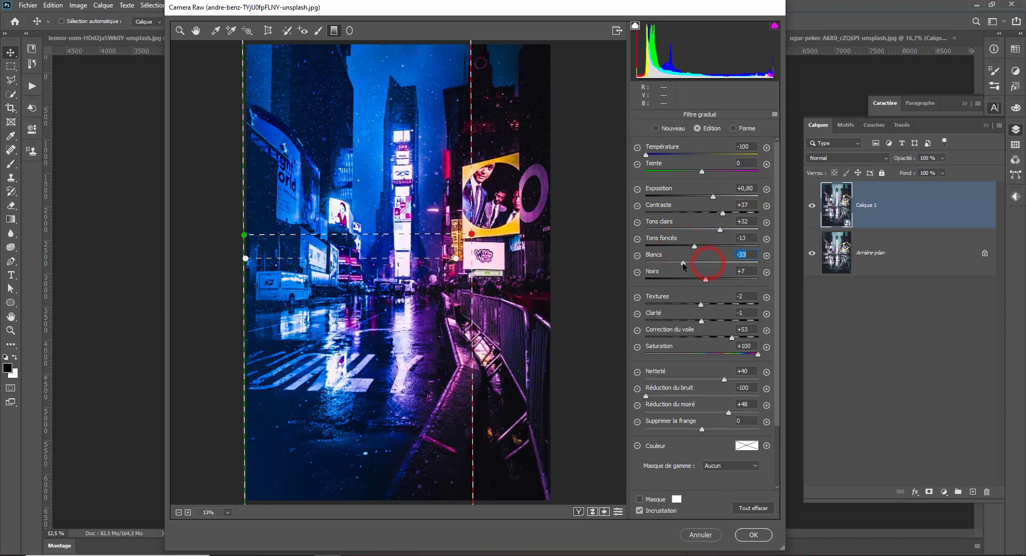
# Hide the filter overlay and compare the photo before and after in each of the comparison layouts.
pyautogui.click(640, 511)
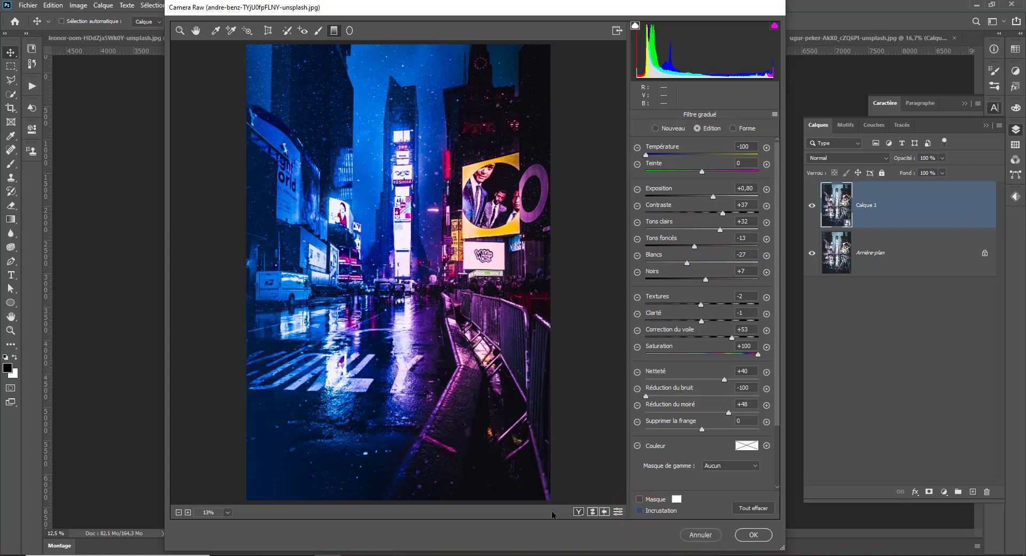
pyautogui.click(580, 511)
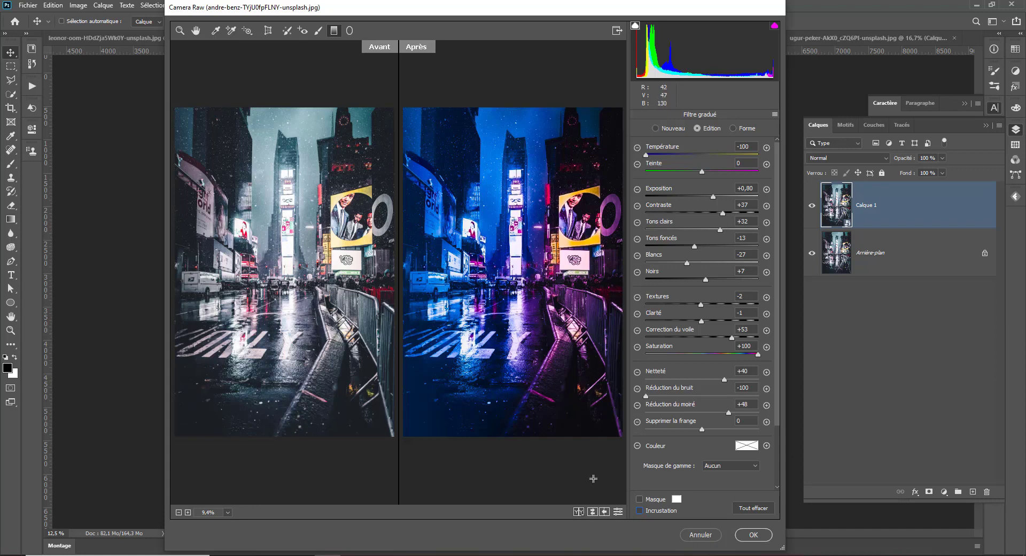
pyautogui.click(576, 513)
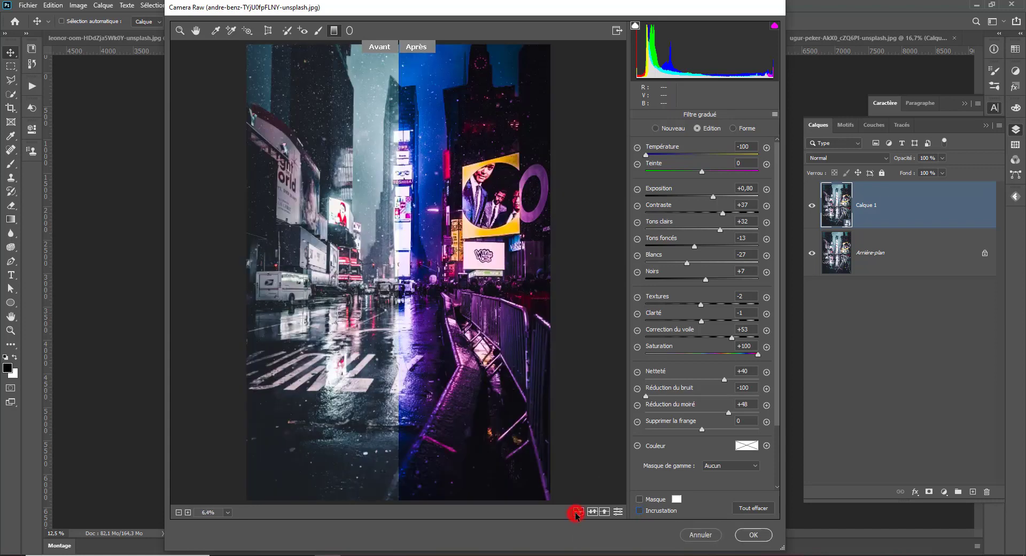
pyautogui.click(577, 513)
pyautogui.click(576, 513)
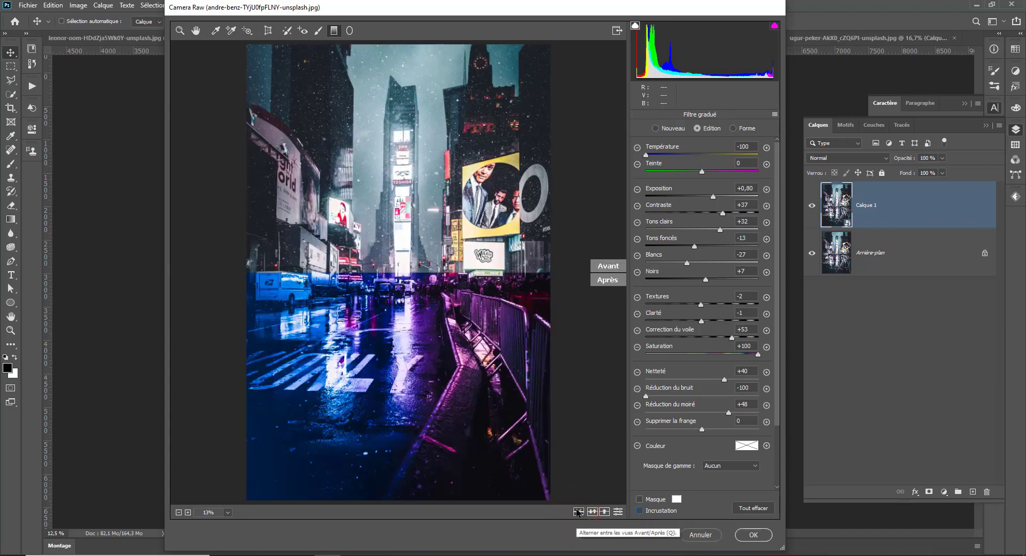
pyautogui.click(577, 513)
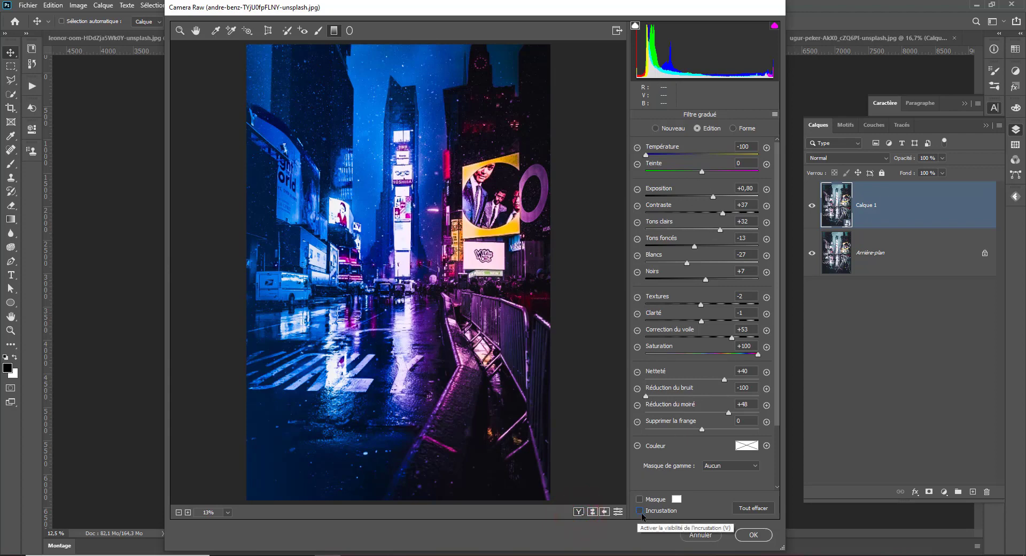
# Show the overlay again, select the graduated filter starting at the photo's left edge and set its whites to -22.
pyautogui.click(640, 510)
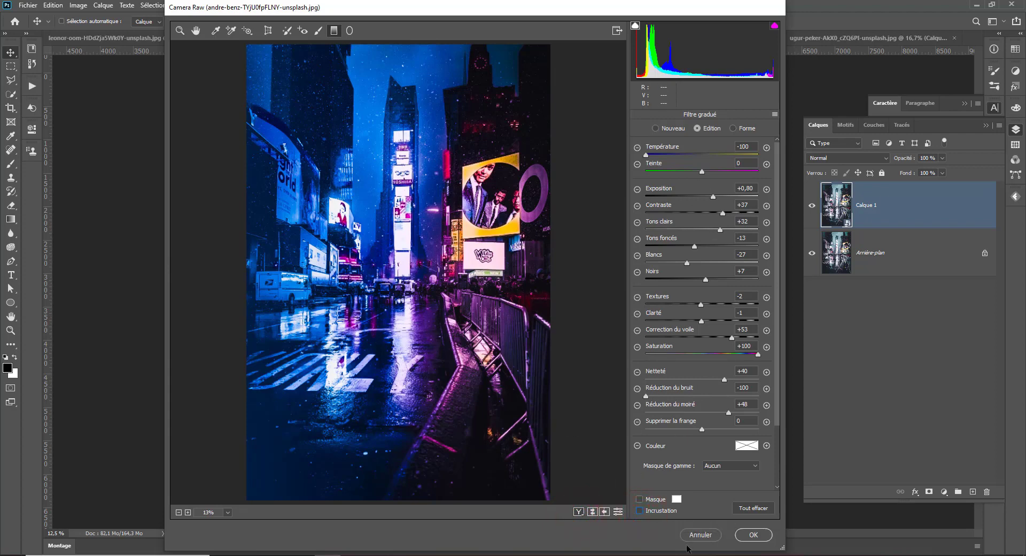
pyautogui.click(639, 510)
pyautogui.click(244, 235)
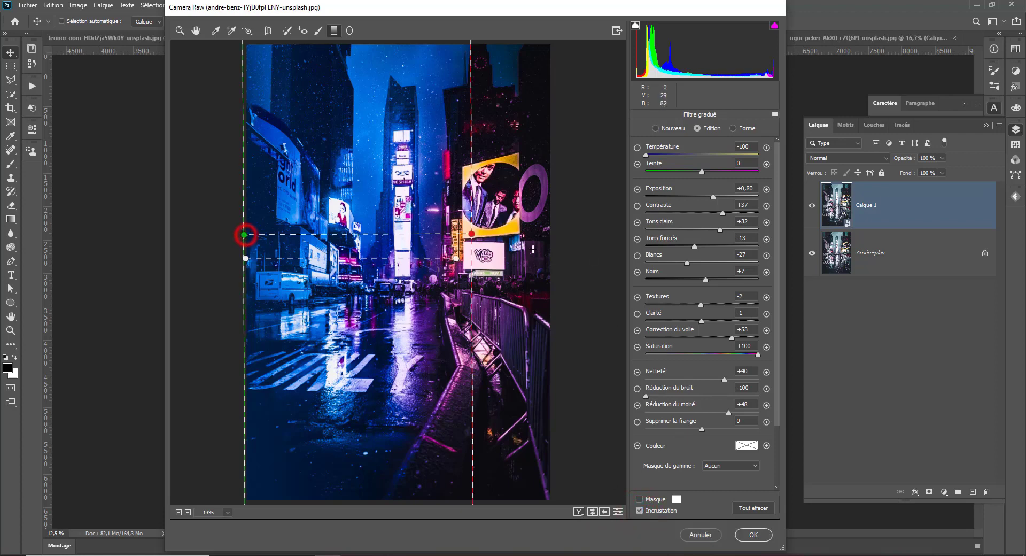
pyautogui.moveTo(686, 262); pyautogui.dragTo(688, 265)
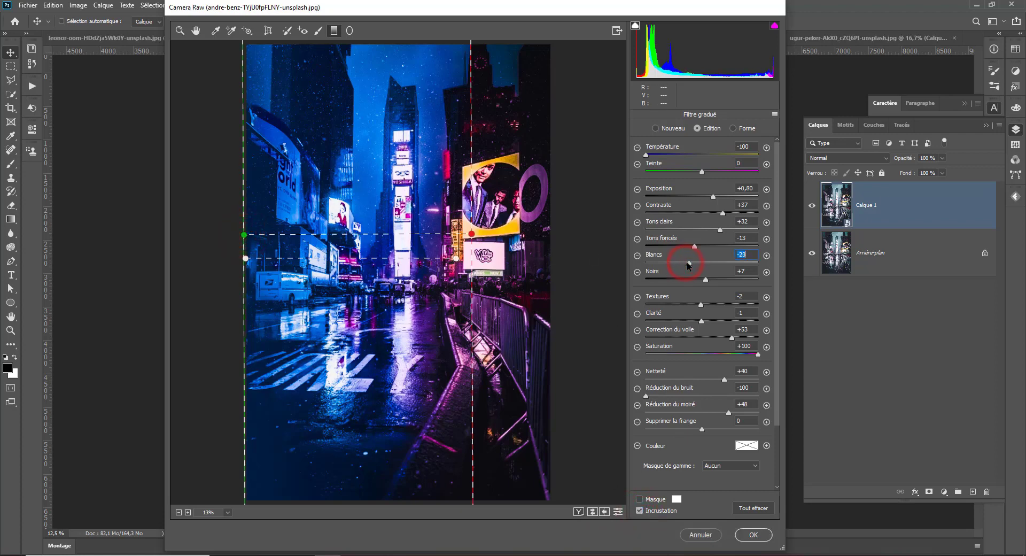
# Draw a large vertical radial filter and centre it on the base of the central tower, spanning nearly the whole photo.
pyautogui.click(351, 30)
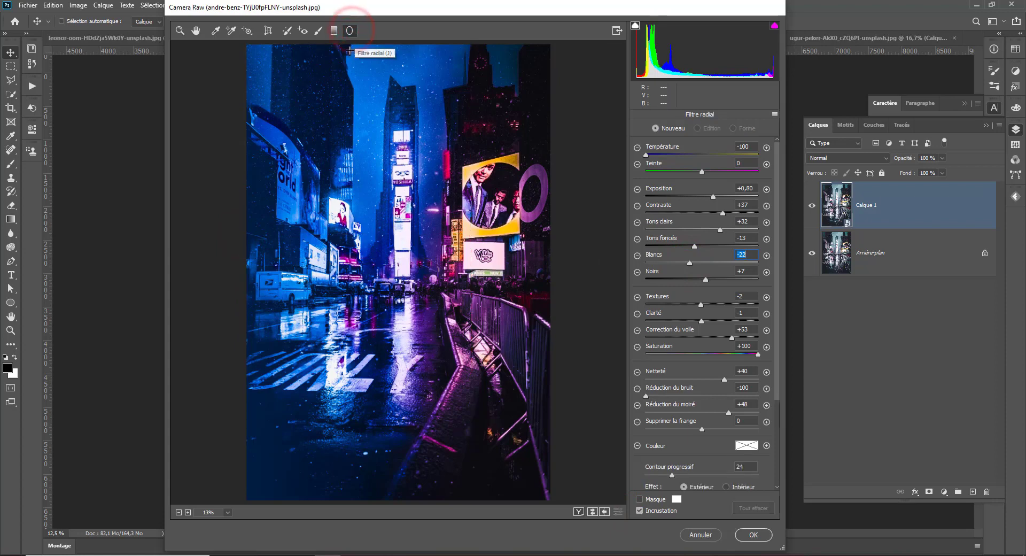
pyautogui.moveTo(297, 117); pyautogui.dragTo(402, 287)
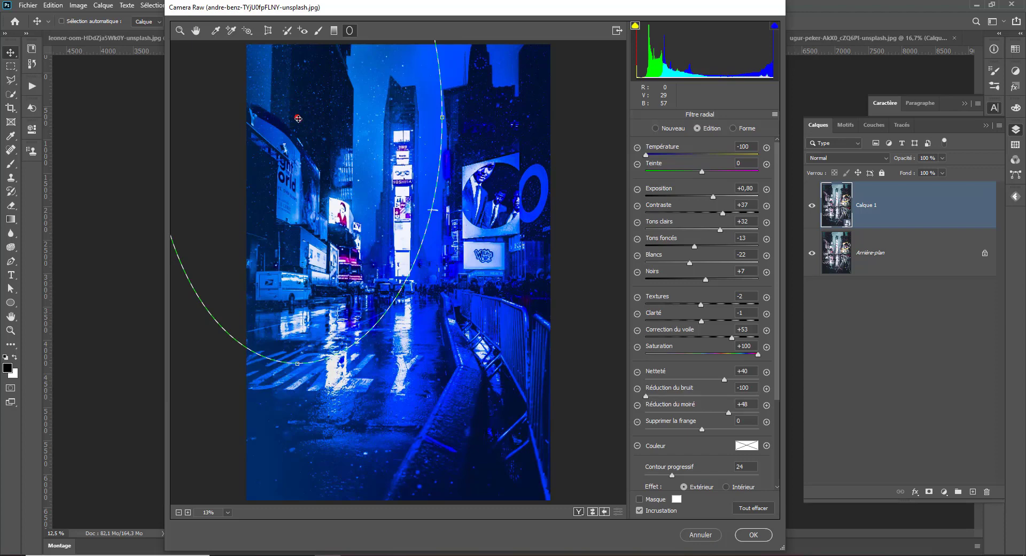
pyautogui.moveTo(298, 118); pyautogui.dragTo(402, 269)
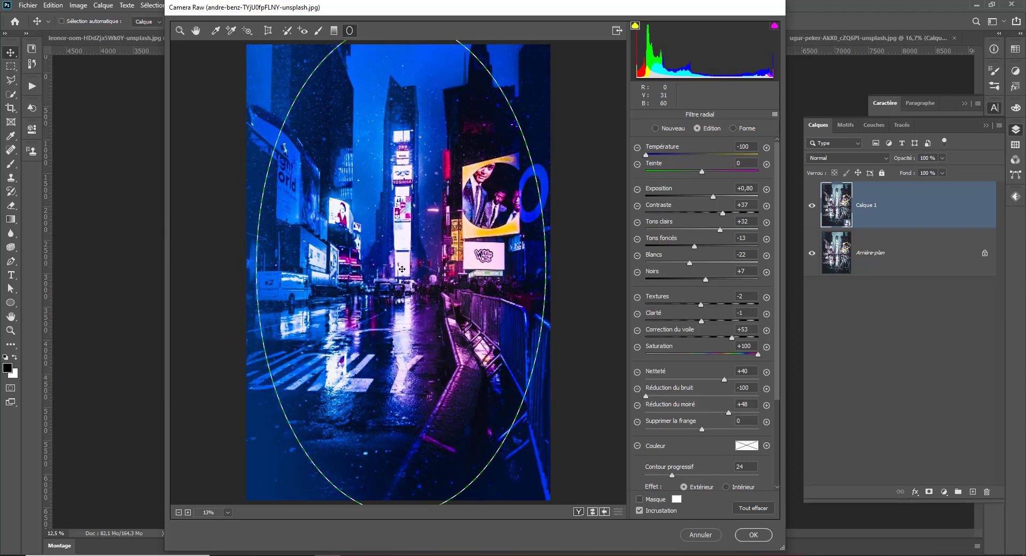
# Set the radial filter's tint to +2, temperature to +3 and exposure to -0,35.
pyautogui.click(693, 164)
pyautogui.click(696, 156)
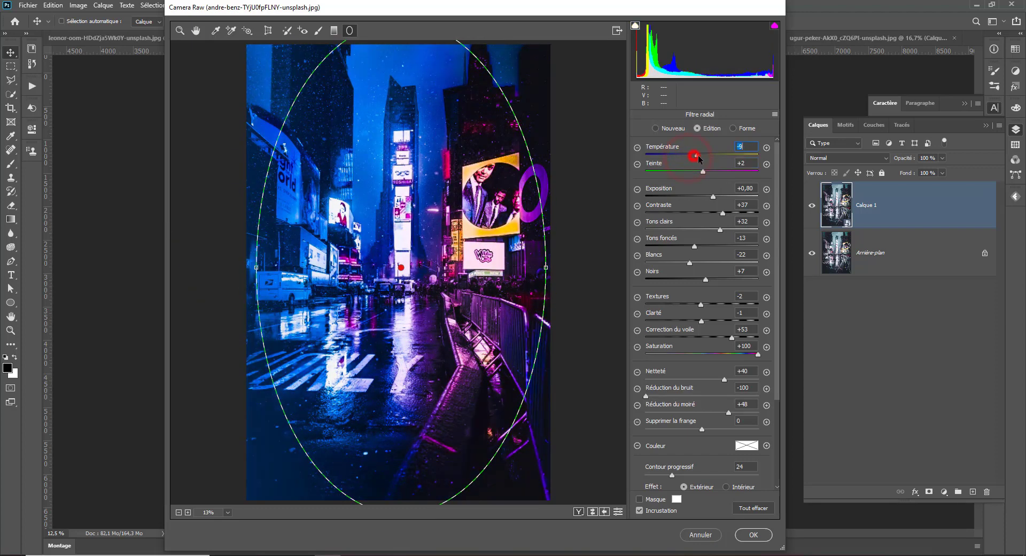
pyautogui.moveTo(699, 158); pyautogui.dragTo(701, 158)
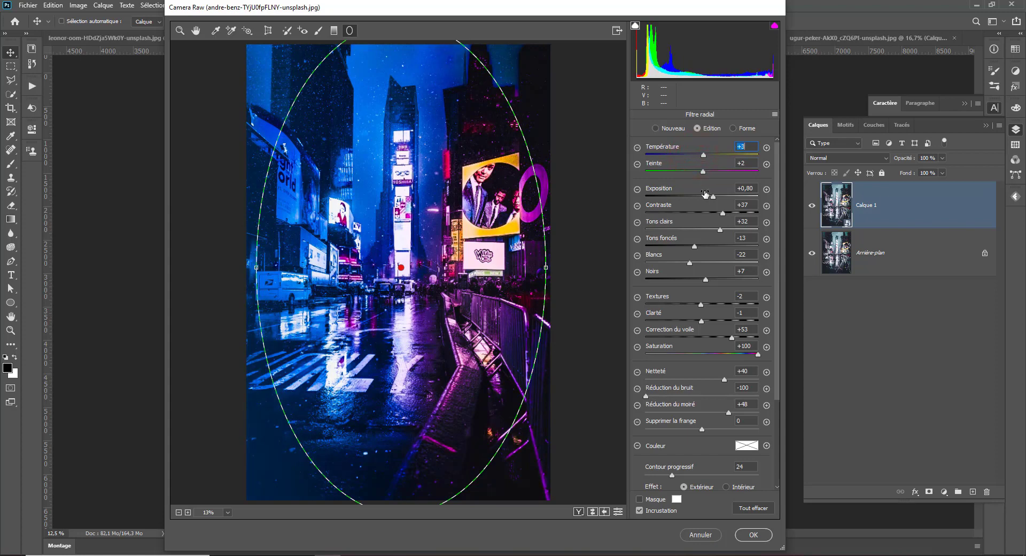
pyautogui.moveTo(714, 197); pyautogui.dragTo(698, 196)
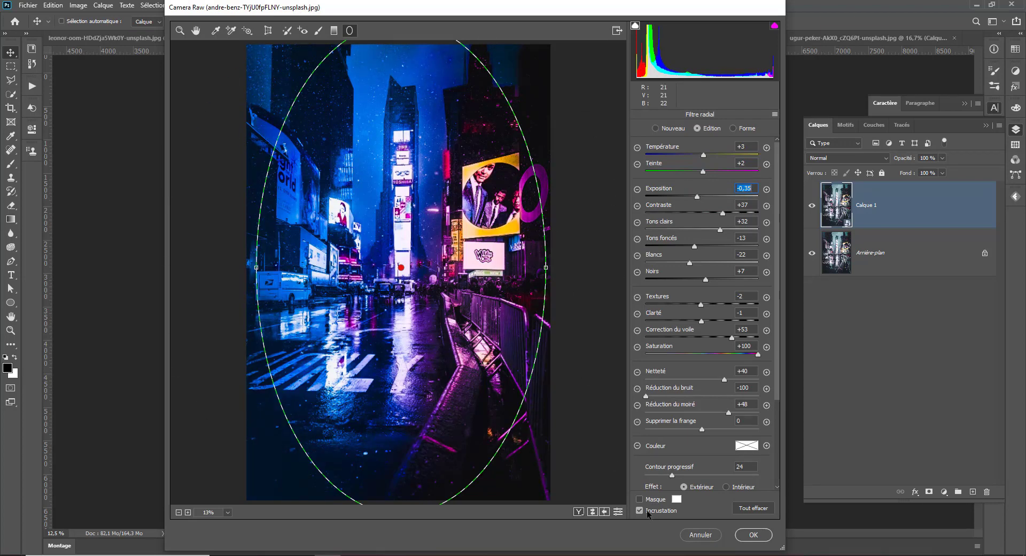
# With the overlay hidden, set the radial filter's exposure -0,85, contrast +43, highlights +6, whites -38, blacks -1, sharpness +58 and noise reduction -59.
pyautogui.click(640, 511)
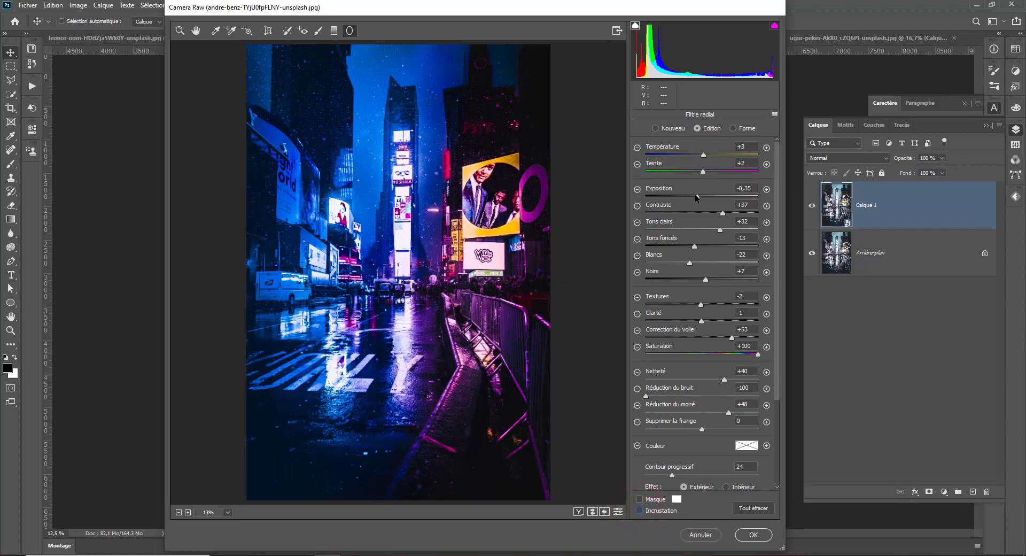
pyautogui.moveTo(696, 197); pyautogui.dragTo(689, 198)
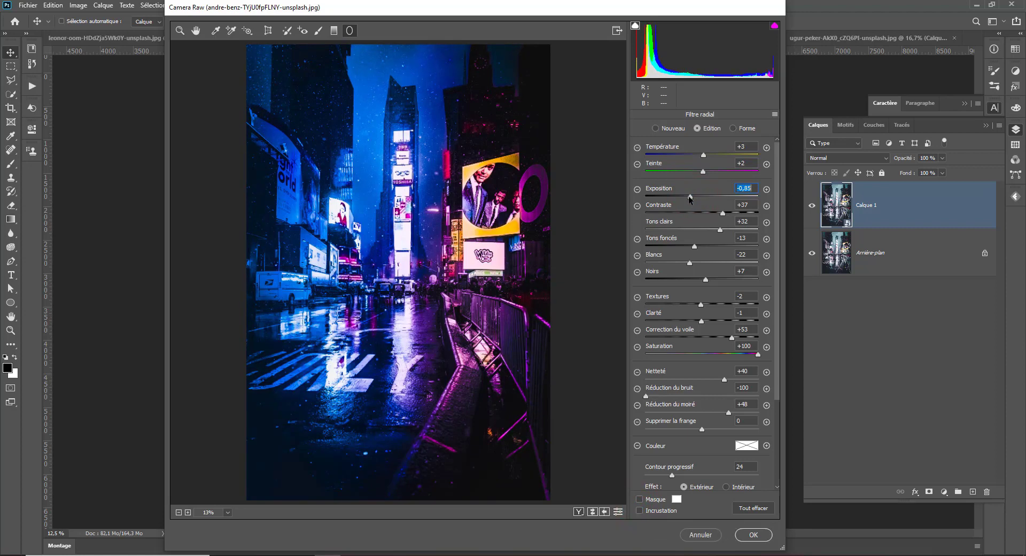
pyautogui.moveTo(720, 230)
pyautogui.mouseDown()
pyautogui.moveTo(700, 229)
pyautogui.moveTo(728, 214)
pyautogui.mouseUp()
pyautogui.moveTo(690, 264)
pyautogui.mouseDown()
pyautogui.moveTo(681, 262)
pyautogui.moveTo(704, 277)
pyautogui.mouseUp()
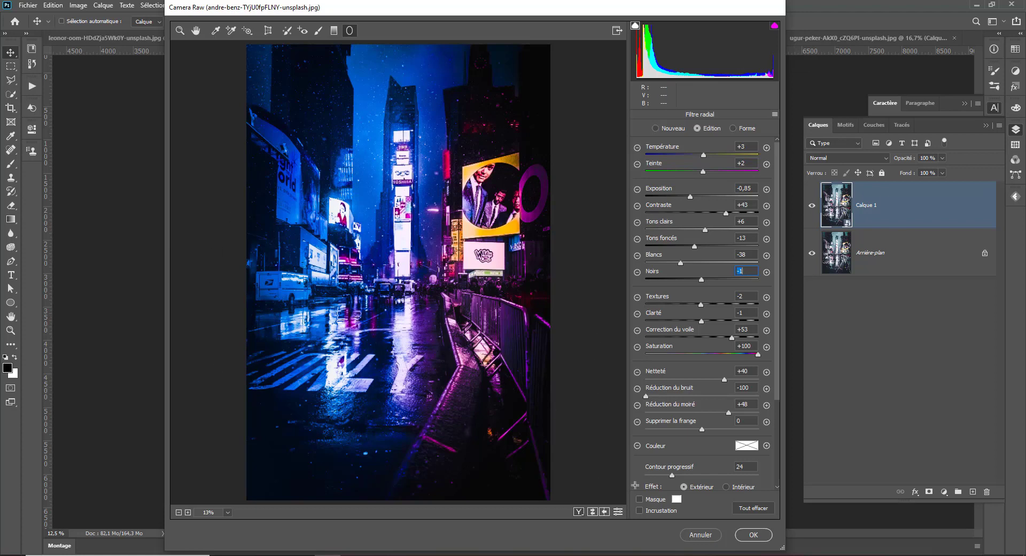
pyautogui.moveTo(724, 384); pyautogui.dragTo(742, 378)
pyautogui.moveTo(652, 397); pyautogui.dragTo(668, 397)
# Return to the global basic adjustments and set temperature to +7, exposure to +0,10, saturation to +45 and vibrance to +18.
pyautogui.click(179, 31)
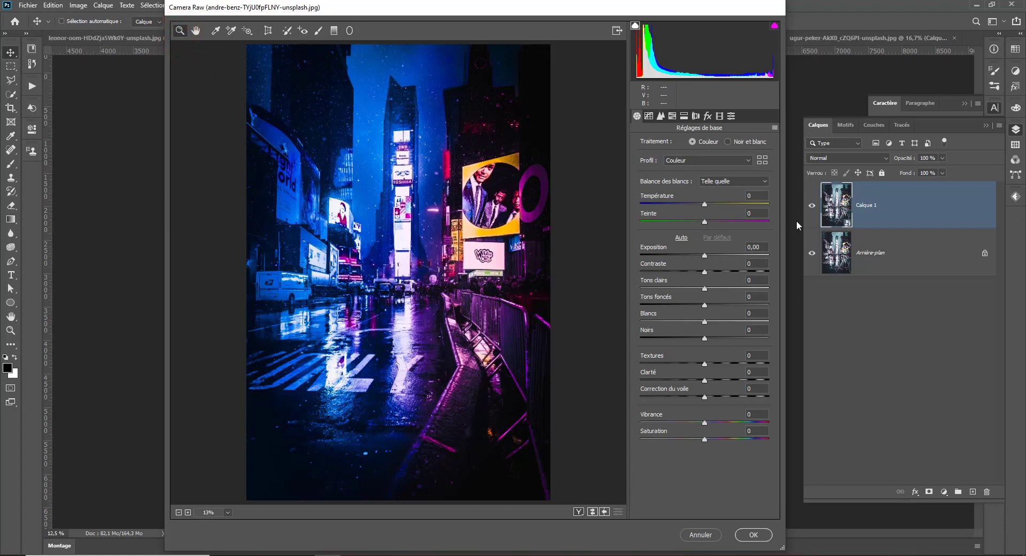
pyautogui.moveTo(705, 207); pyautogui.dragTo(707, 206)
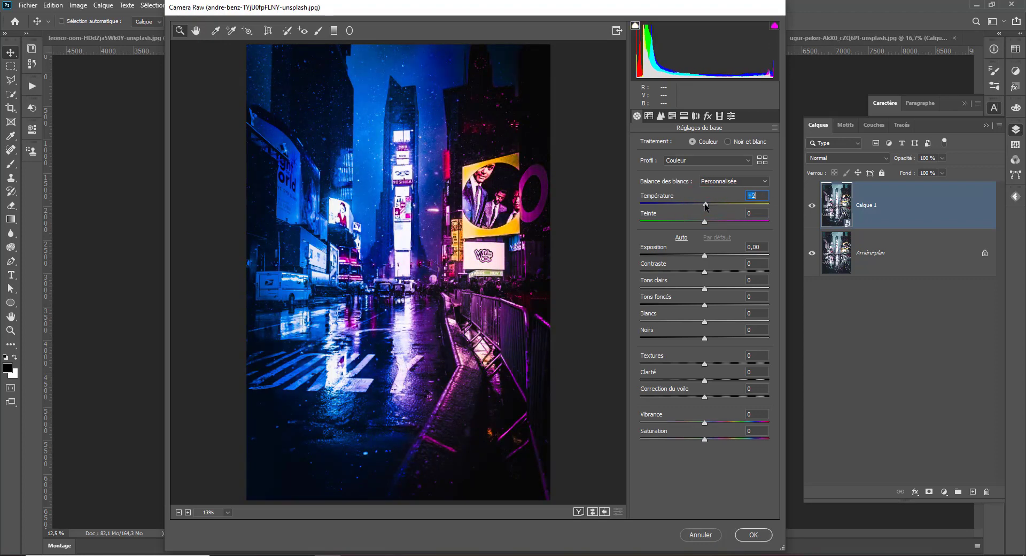
pyautogui.moveTo(707, 207); pyautogui.dragTo(709, 206)
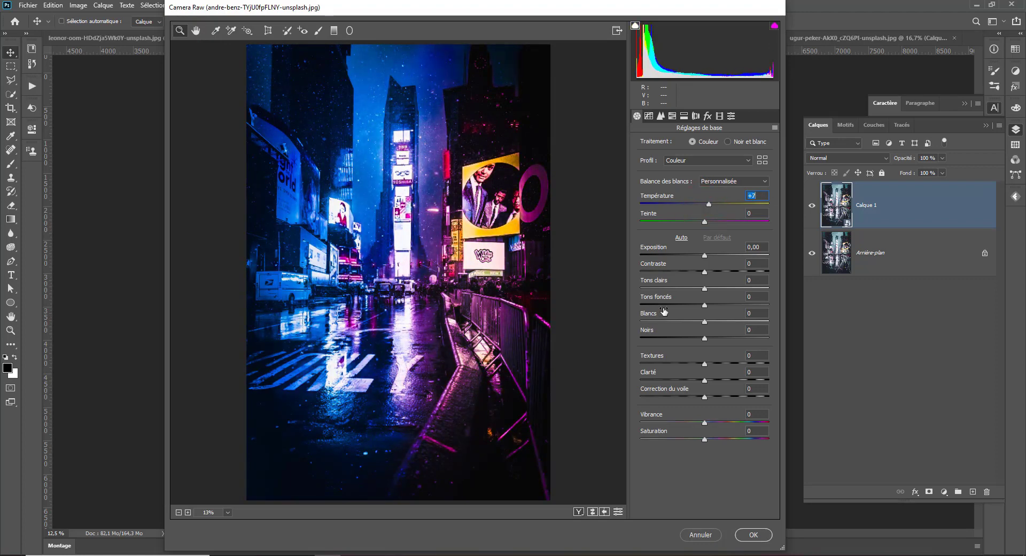
pyautogui.moveTo(705, 257); pyautogui.dragTo(706, 257)
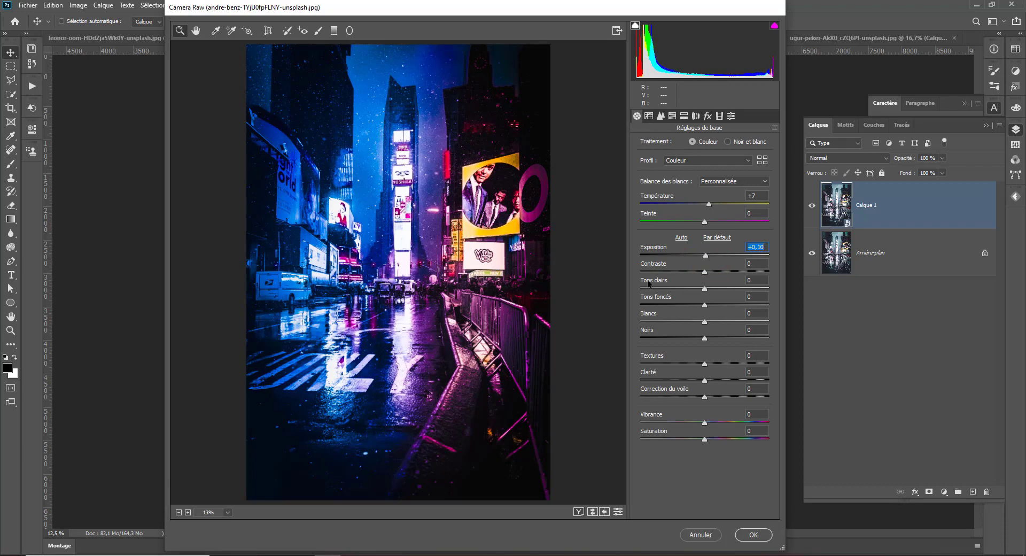
pyautogui.moveTo(705, 440)
pyautogui.mouseDown()
pyautogui.moveTo(748, 428)
pyautogui.moveTo(706, 424)
pyautogui.moveTo(716, 423)
pyautogui.mouseUp()
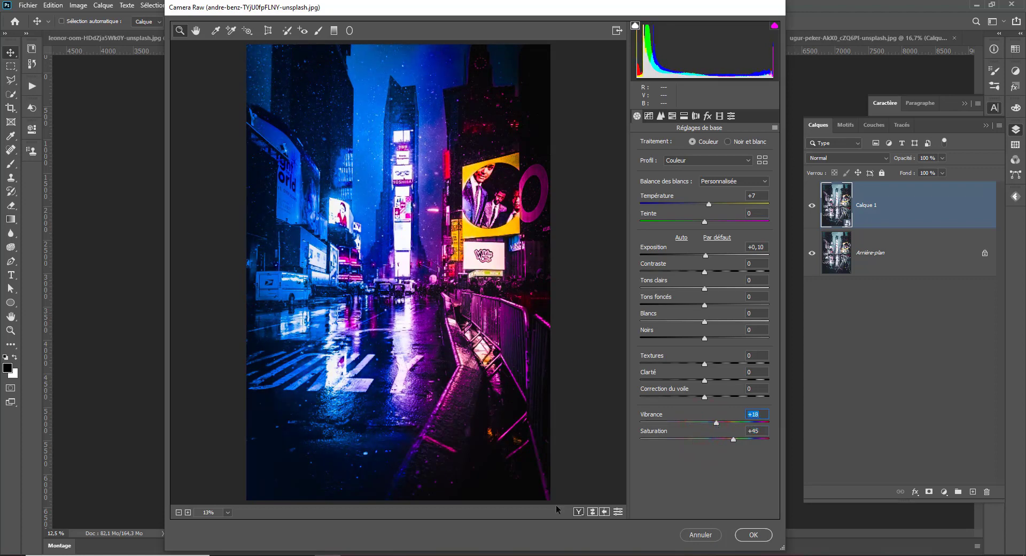
# Check the global grade against the original in the before/after layouts and return to the single view.
pyautogui.click(580, 512)
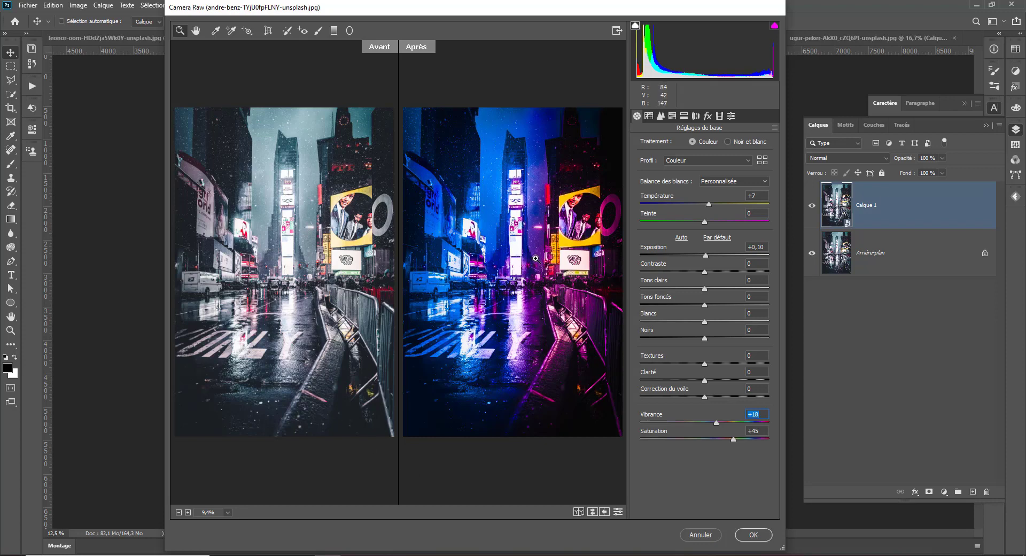
pyautogui.click(578, 511)
pyautogui.click(579, 512)
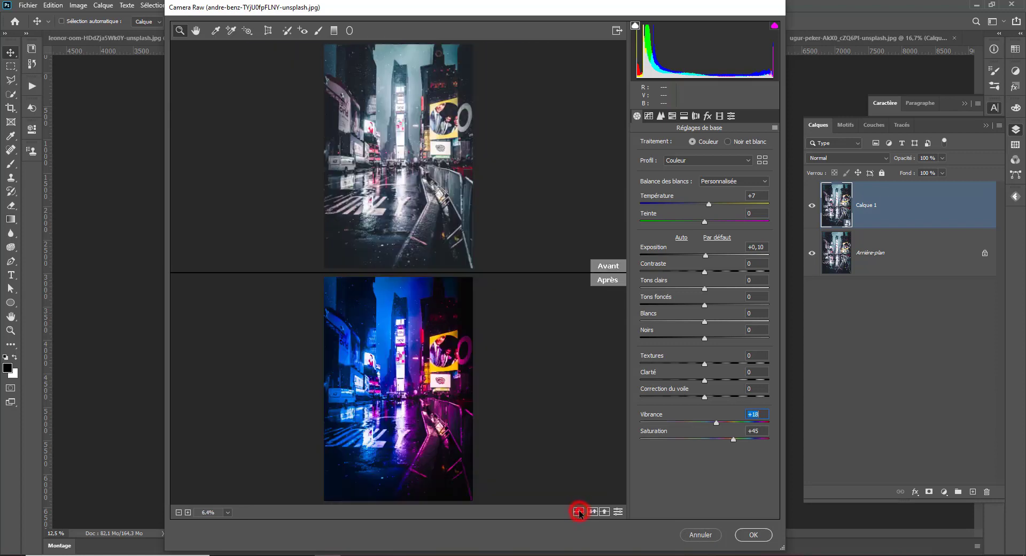
pyautogui.click(579, 511)
pyautogui.click(578, 511)
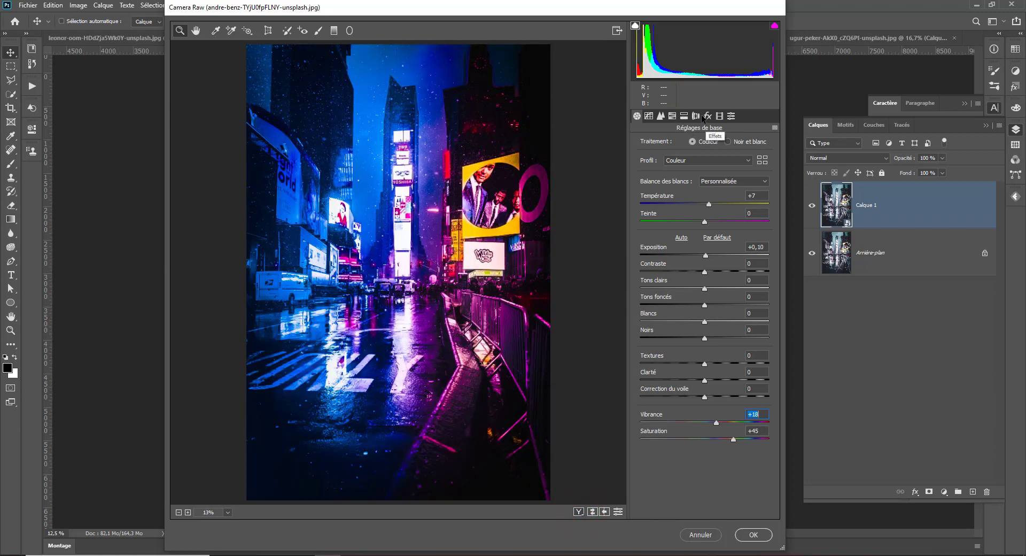
# Sharpen the photo with a radius of 0,8 and an amount slightly under 31, and apply the Camera Raw filter.
pyautogui.click(660, 116)
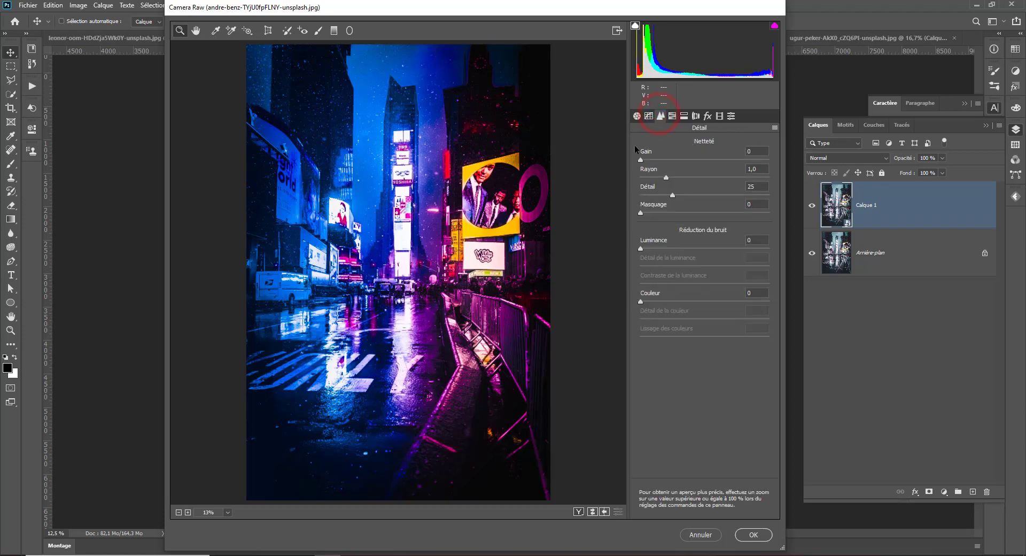
pyautogui.moveTo(667, 158); pyautogui.dragTo(672, 156)
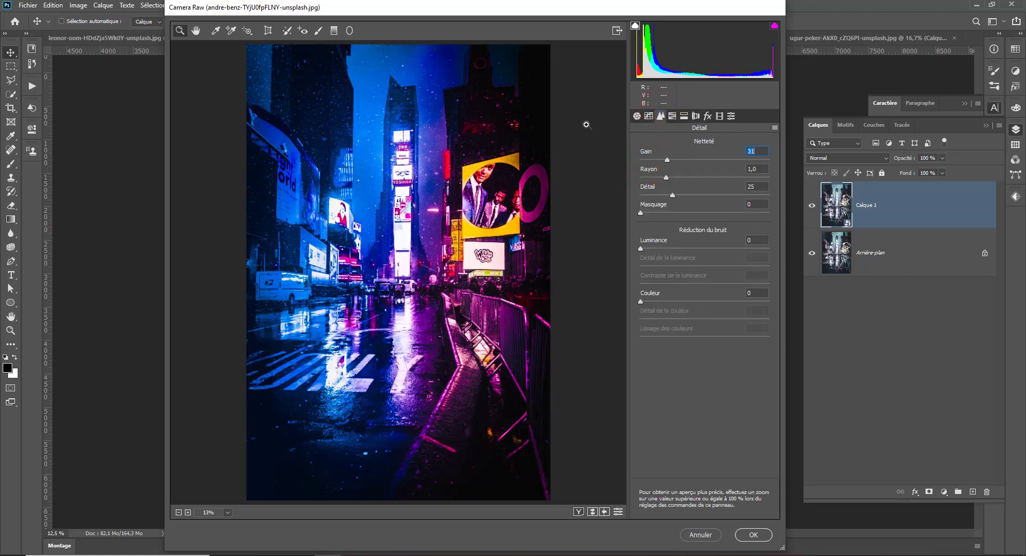
pyautogui.click(667, 177)
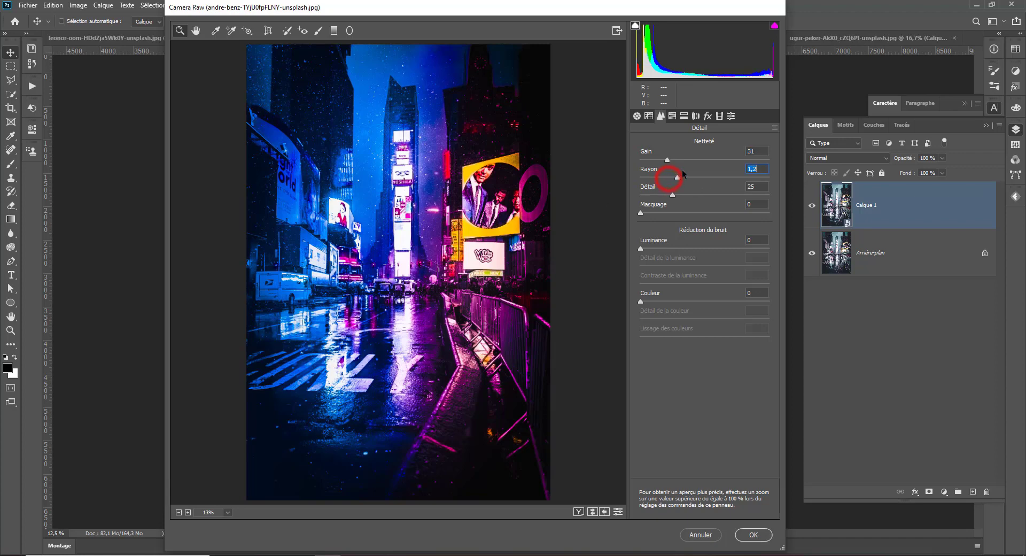
pyautogui.press('Down')
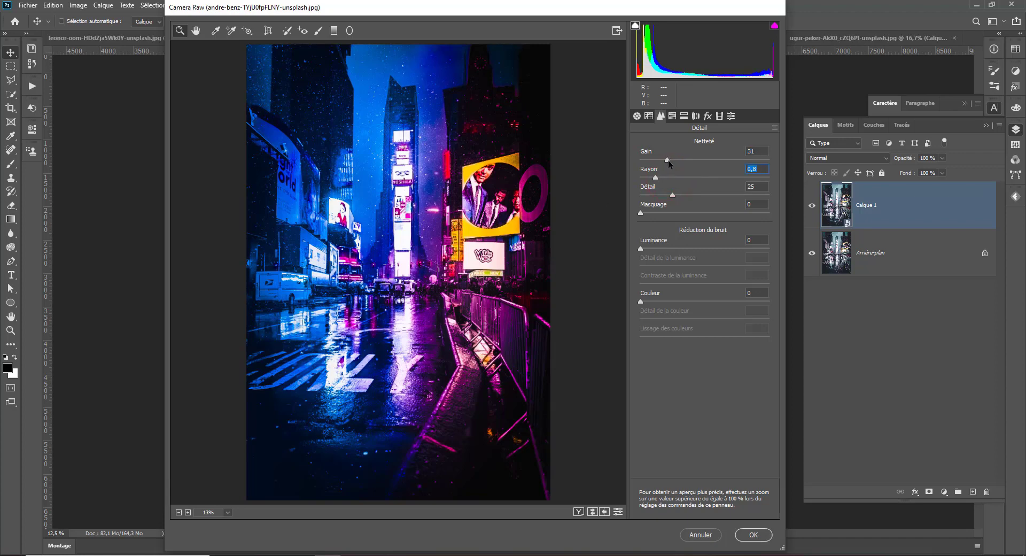
pyautogui.moveTo(668, 159); pyautogui.dragTo(663, 159)
pyautogui.click(754, 534)
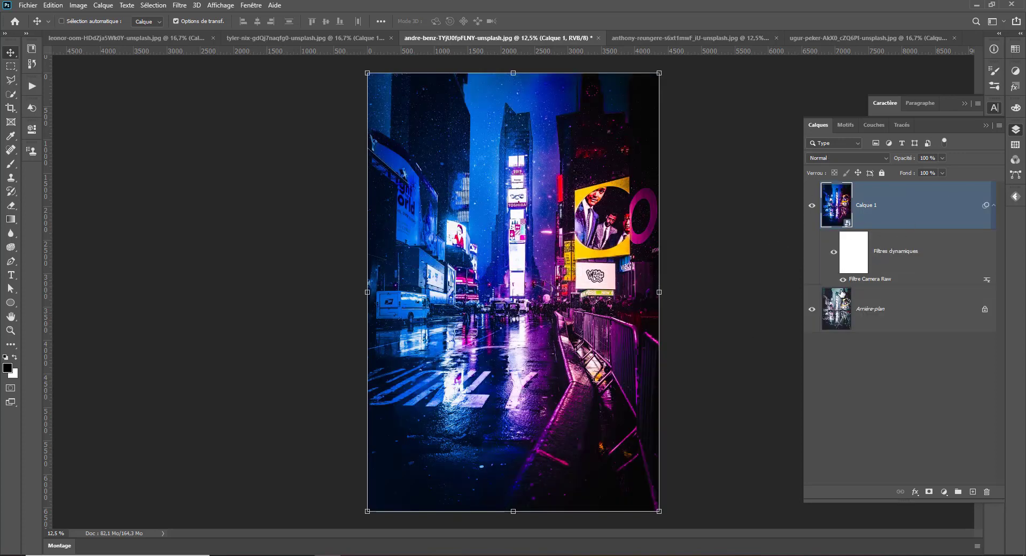
# Reopen the Camera Raw smart filter on Calque 1 and paint over the yellow billboard with the adjustment brush.
pyautogui.click(843, 279)
pyautogui.doubleClick(843, 276)
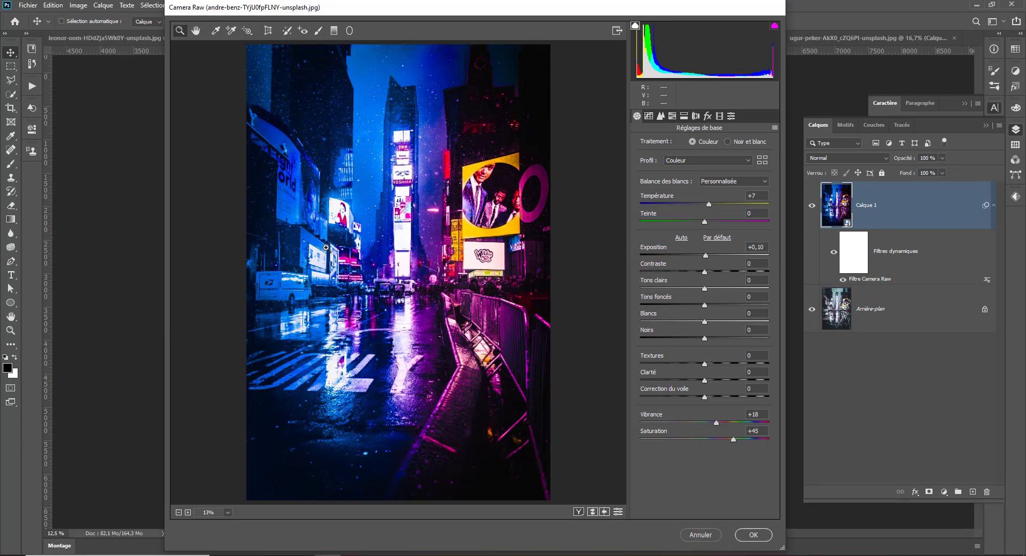
pyautogui.click(318, 30)
pyautogui.moveTo(502, 177); pyautogui.dragTo(489, 204)
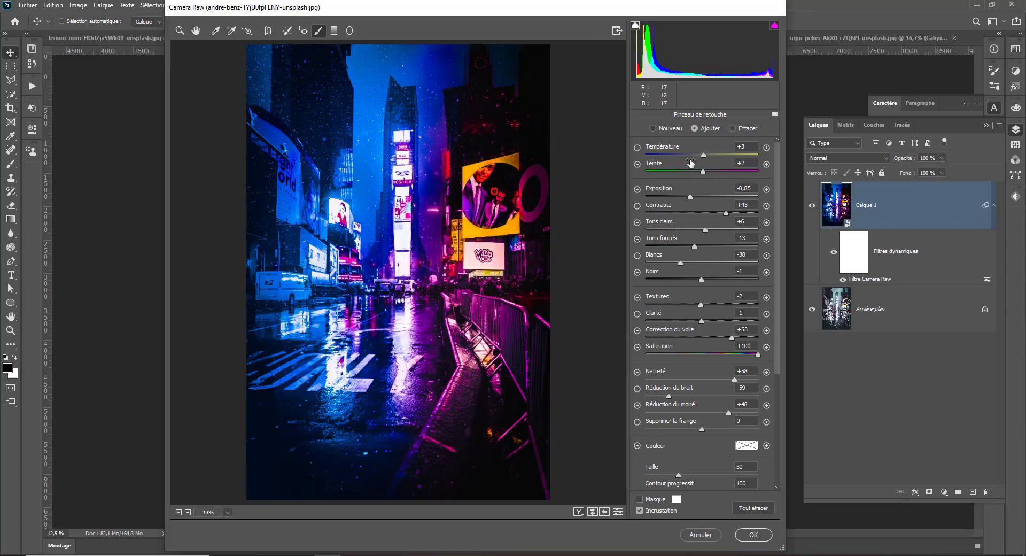
# Set the adjustment brush to exposure +0,55, contrast -45, highlights -37 and saturation -75, and paint over the yellow billboard.
pyautogui.moveTo(690, 197); pyautogui.dragTo(703, 213)
pyautogui.moveTo(724, 214); pyautogui.dragTo(677, 213)
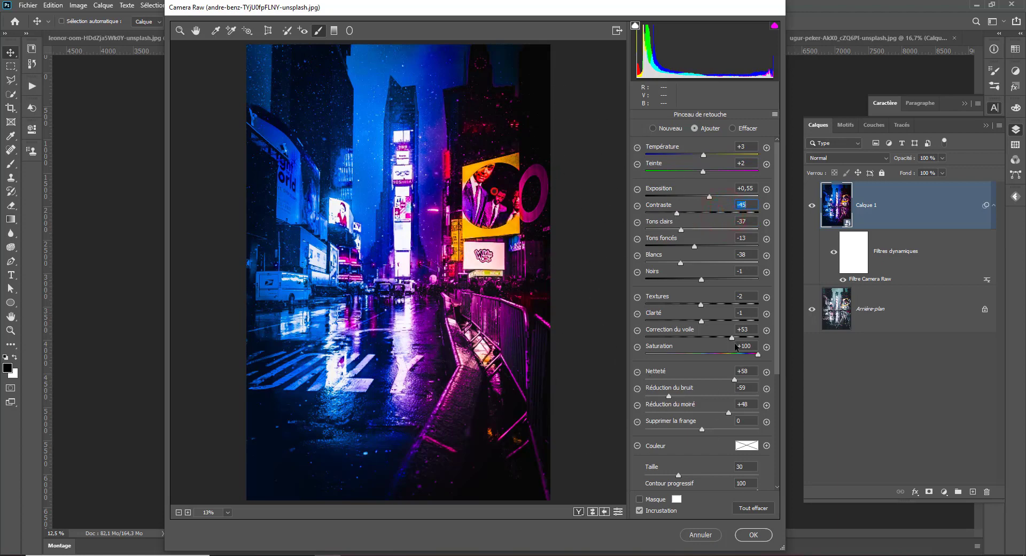
pyautogui.moveTo(735, 353); pyautogui.dragTo(659, 348)
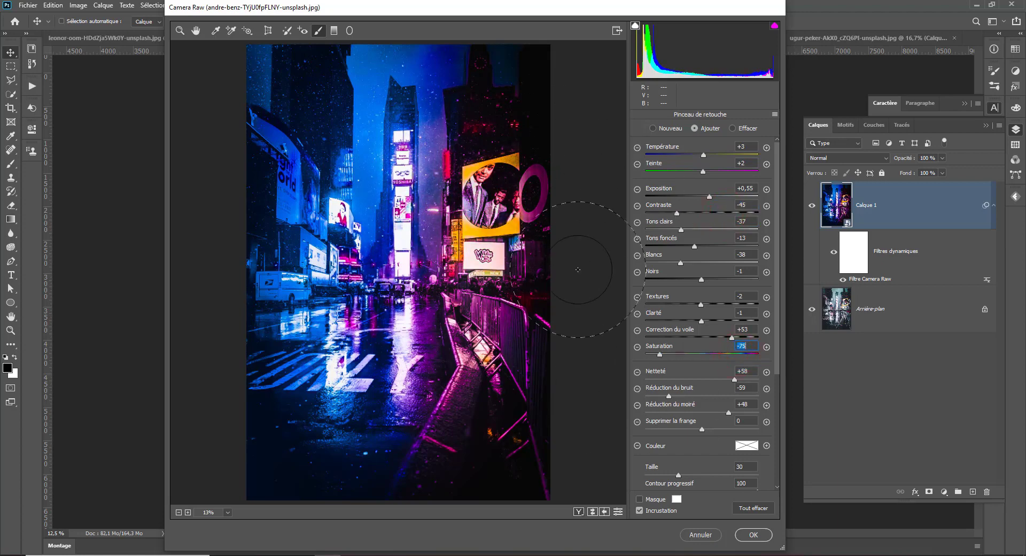
pyautogui.moveTo(494, 190); pyautogui.dragTo(519, 187)
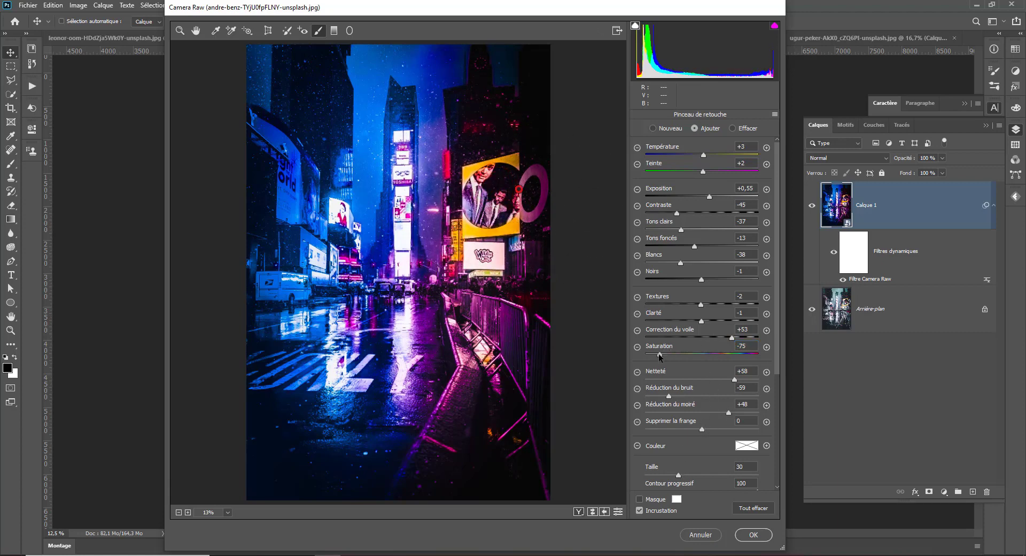
# Set the brush's saturation and dehaze to -100, clarity to -68 and texture to -80, and paint over the billboard again.
pyautogui.moveTo(659, 354); pyautogui.dragTo(634, 354)
pyautogui.moveTo(731, 337); pyautogui.dragTo(644, 338)
pyautogui.moveTo(701, 320)
pyautogui.mouseDown()
pyautogui.moveTo(663, 321)
pyautogui.moveTo(665, 307)
pyautogui.moveTo(653, 305)
pyautogui.mouseUp()
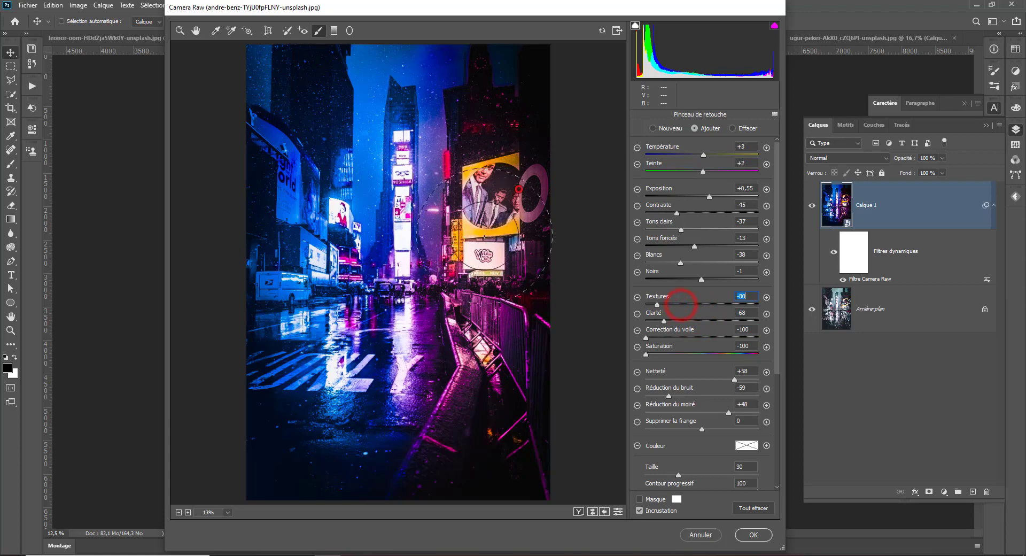
pyautogui.click(518, 189)
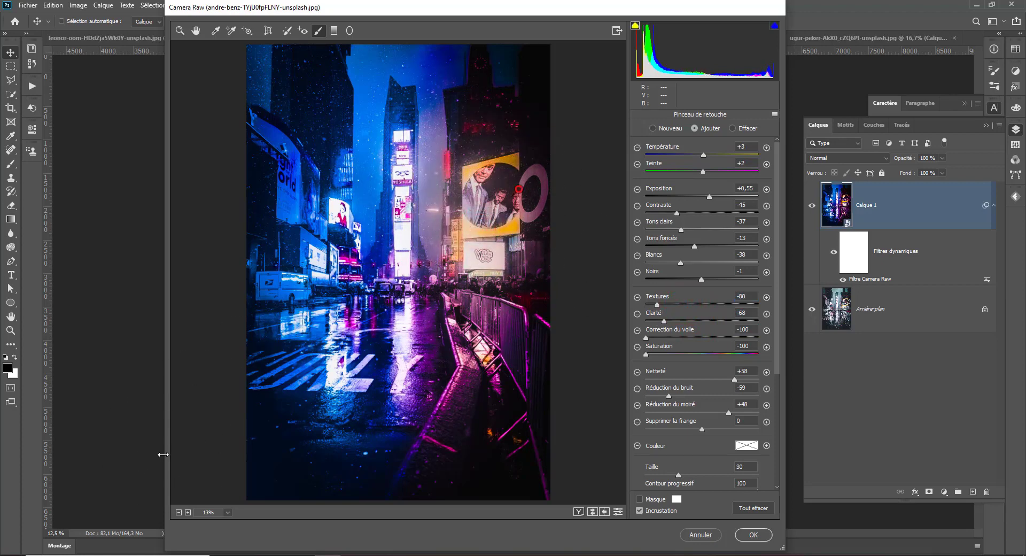
# Clear all adjustment brush edits and return to the basic settings with the whole photo in view.
pyautogui.click(746, 512)
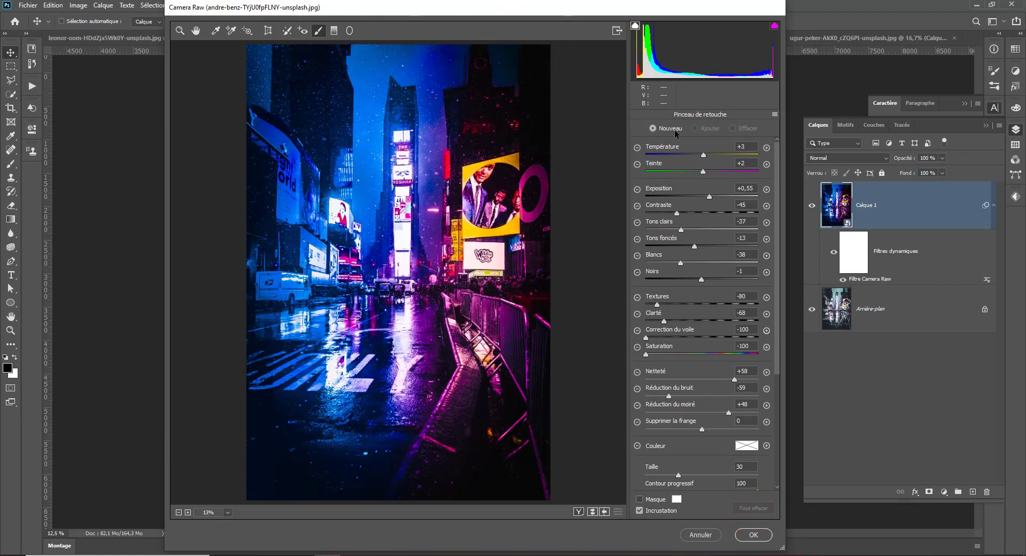
pyautogui.click(180, 31)
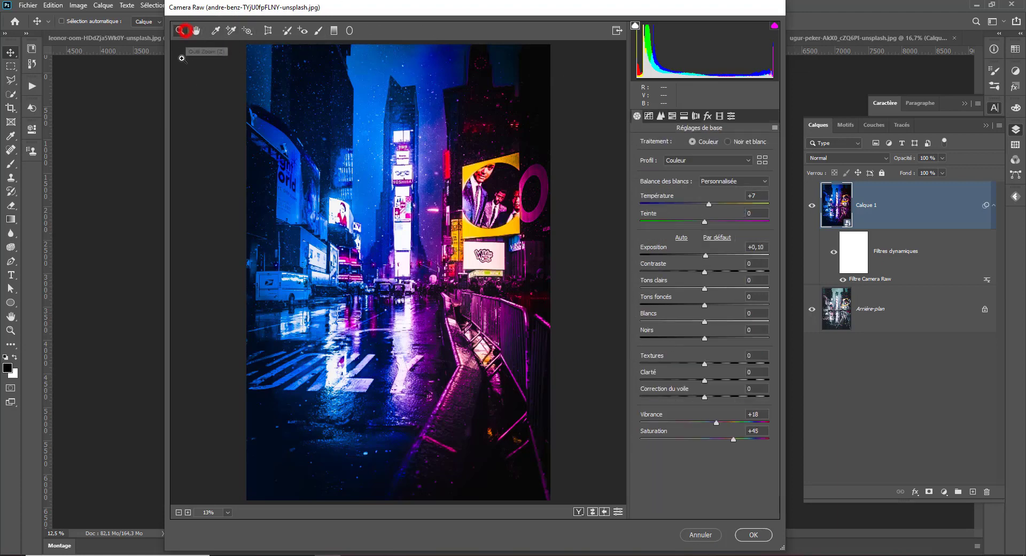
pyautogui.scroll(-4, 444, 305)
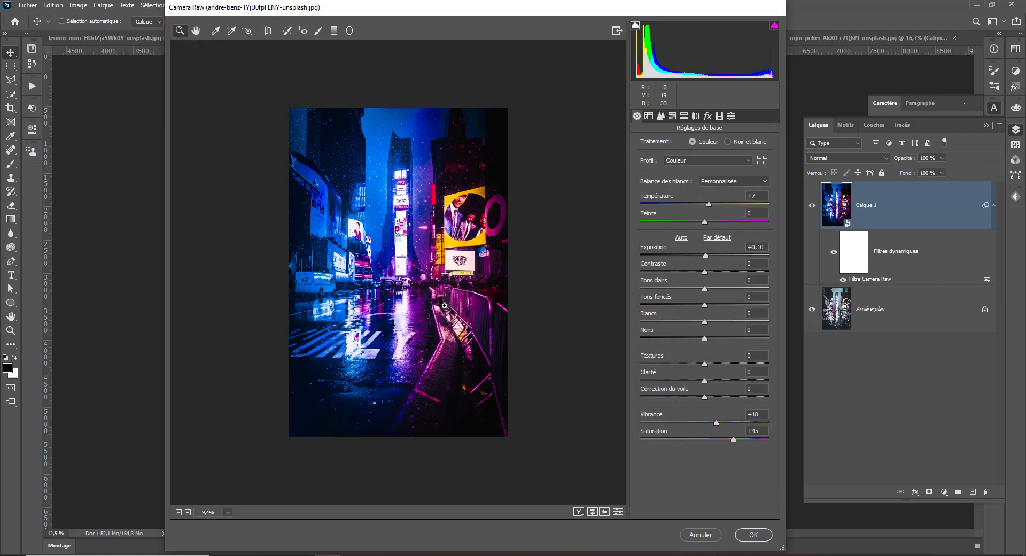
pyautogui.scroll(2, 444, 305)
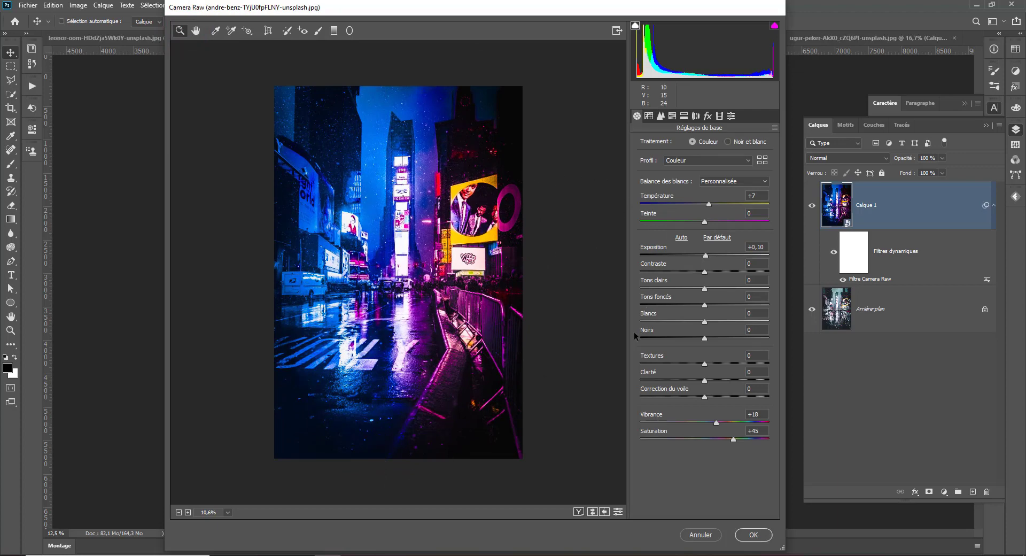
# Start saving the current Camera Raw settings as a file, with the graduated filter included in the saved subset.
pyautogui.click(732, 116)
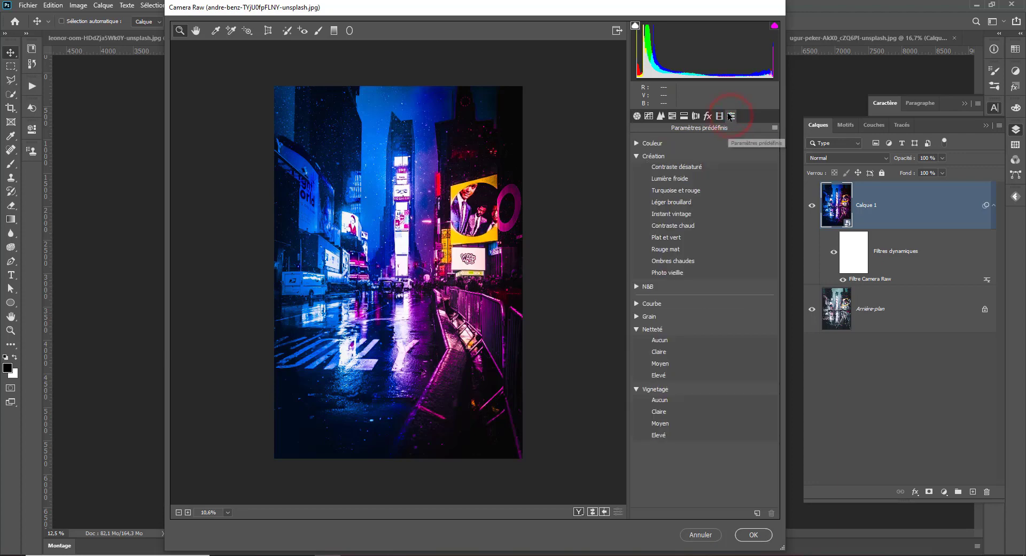
pyautogui.click(775, 127)
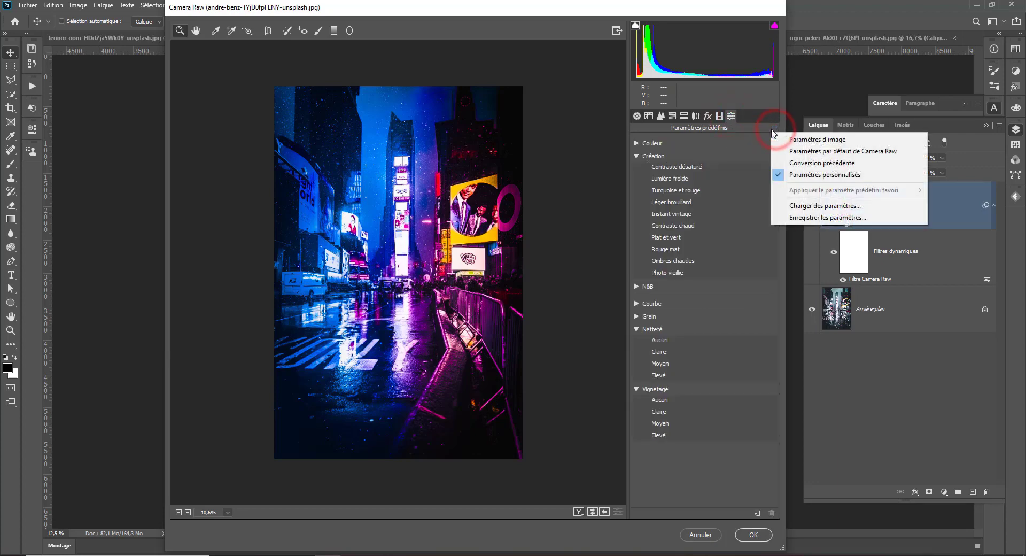
pyautogui.click(800, 217)
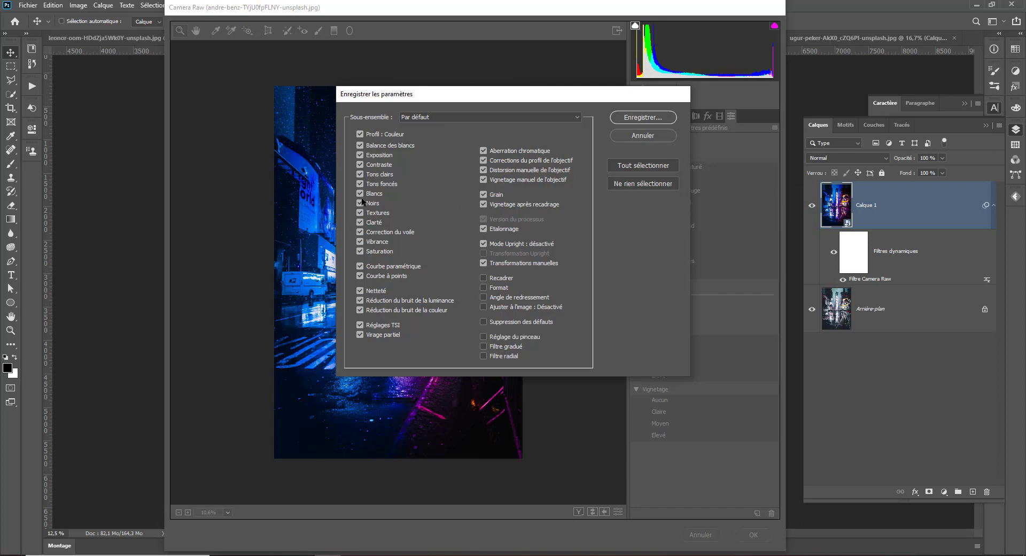
pyautogui.click(484, 347)
pyautogui.click(619, 119)
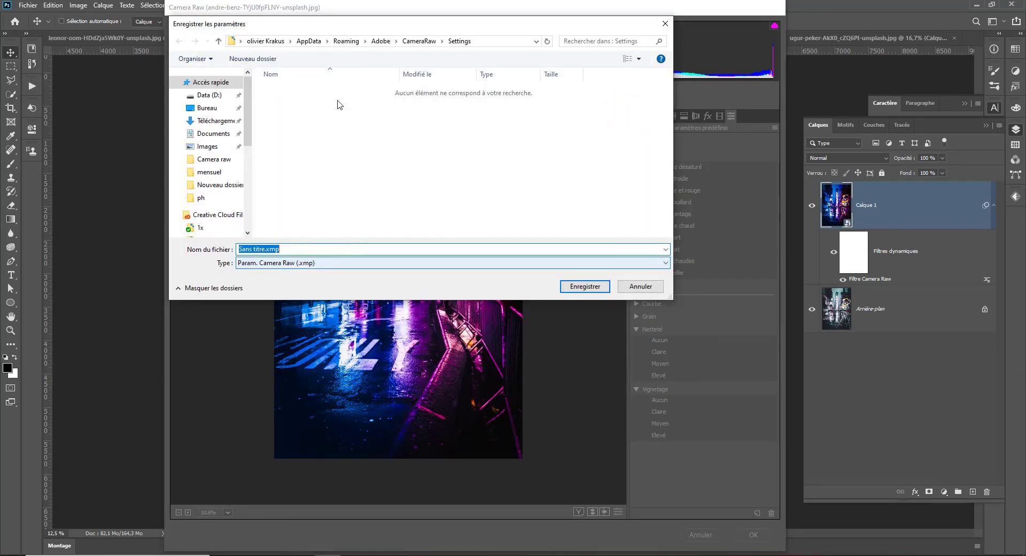
# Save the settings file as "color bleu magenta" in the Image folder inside Camera raw.
pyautogui.click(203, 163)
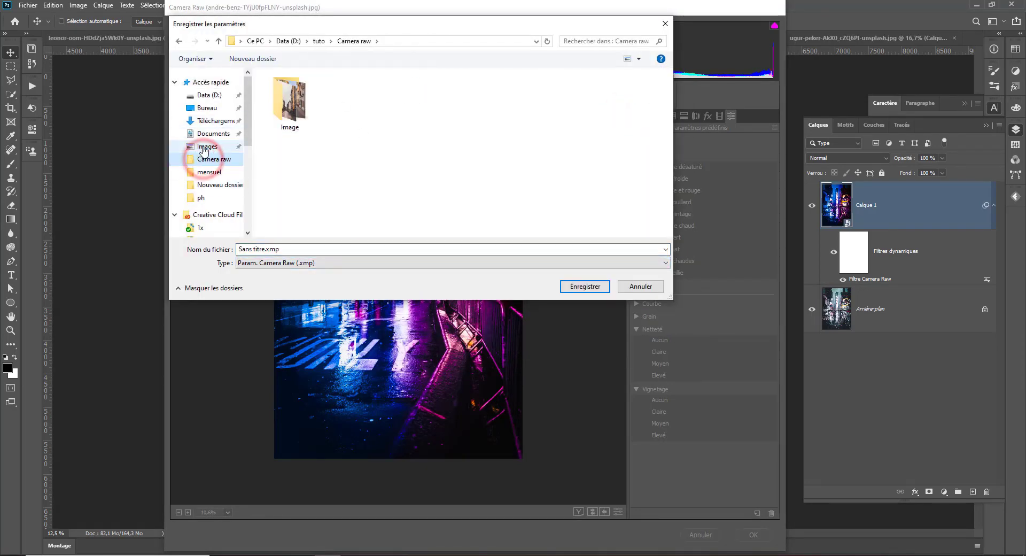
pyautogui.doubleClick(274, 117)
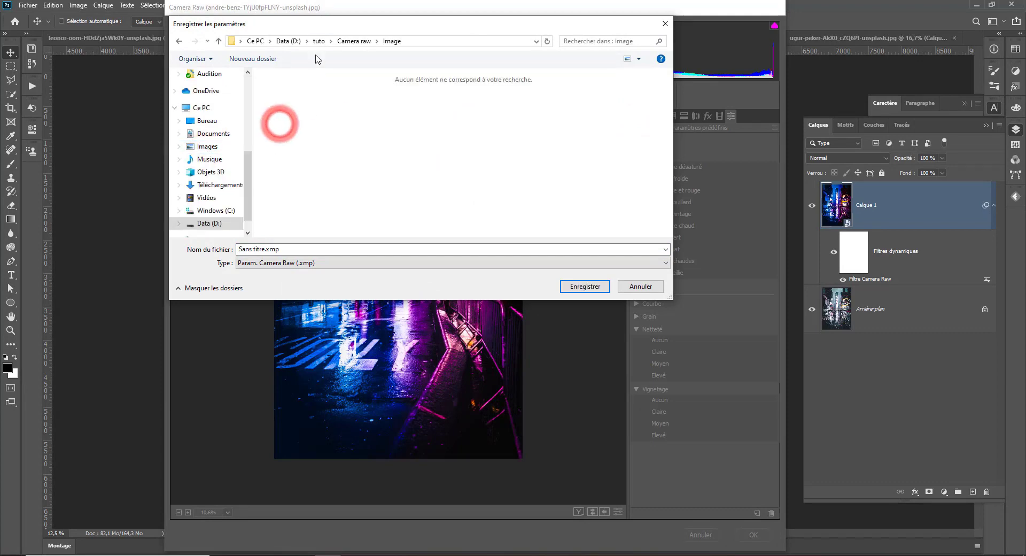
pyautogui.click(334, 249)
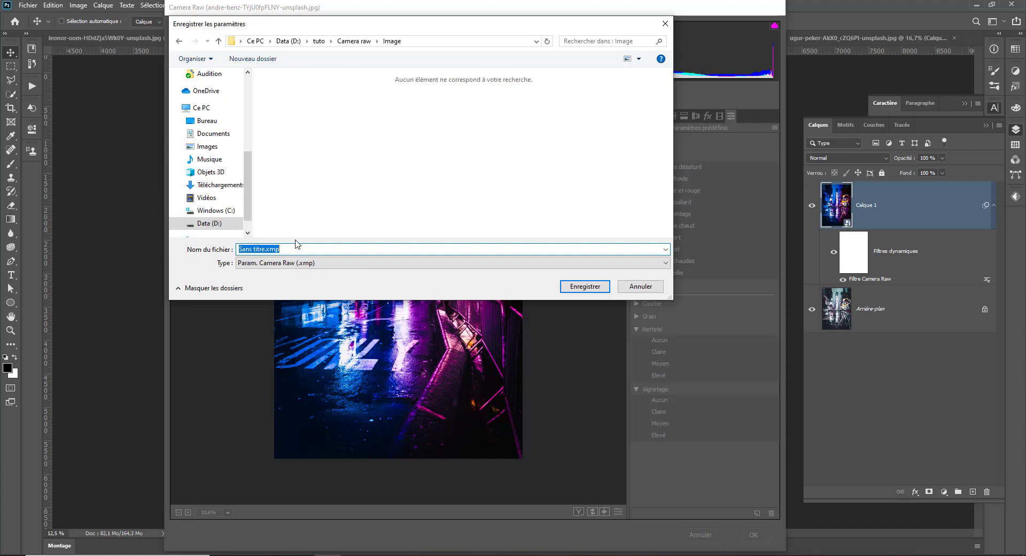
pyautogui.write('co')
pyautogui.write('lor bleu magenta')
pyautogui.press('Return')
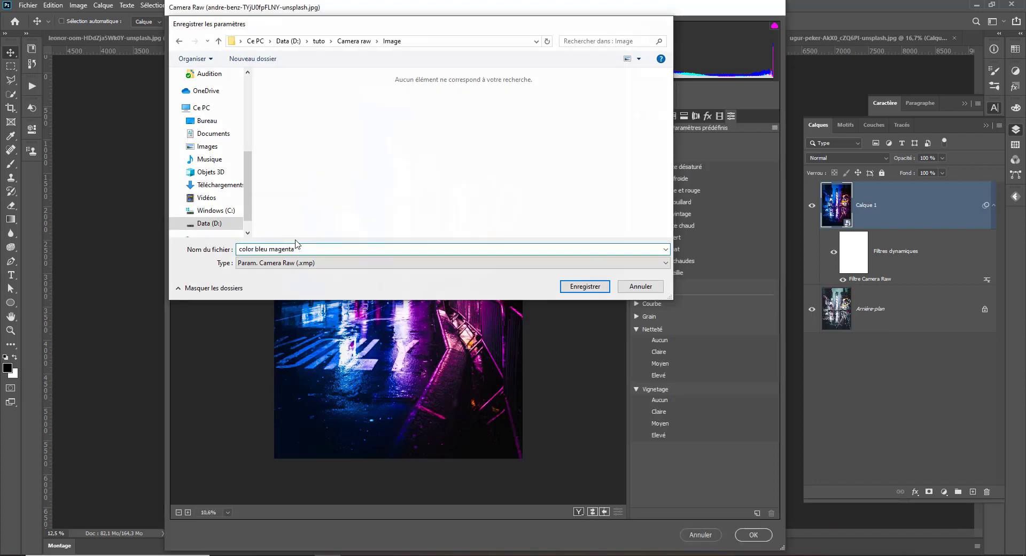
# Load the saved settings file from the Camera raw Image folder onto the photo.
pyautogui.click(774, 128)
pyautogui.click(812, 203)
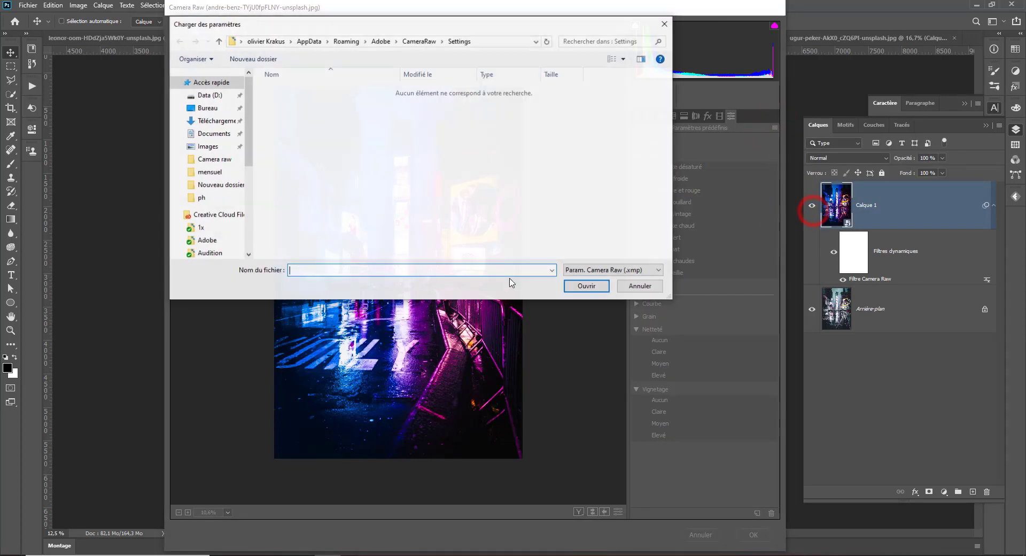
pyautogui.click(202, 161)
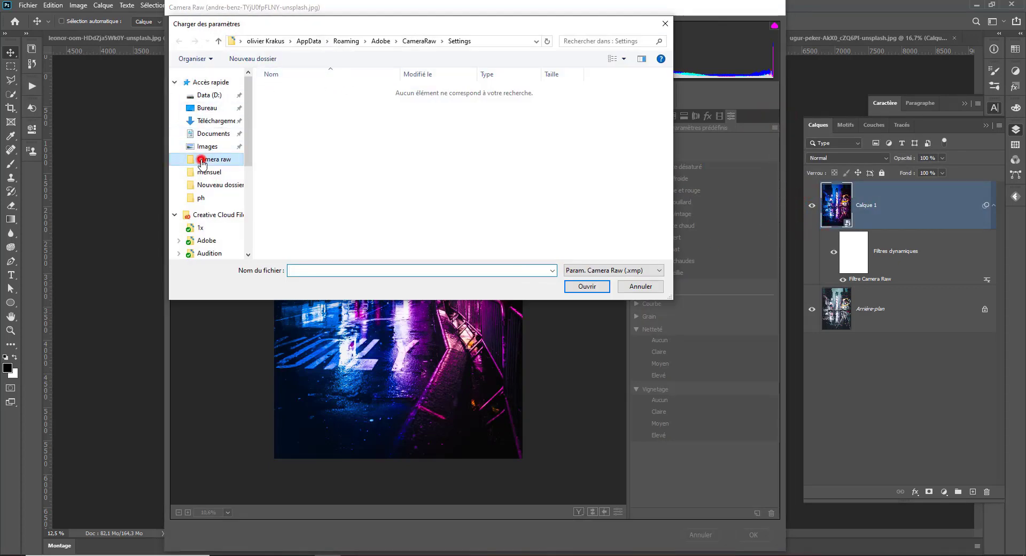
pyautogui.doubleClick(286, 93)
pyautogui.doubleClick(289, 97)
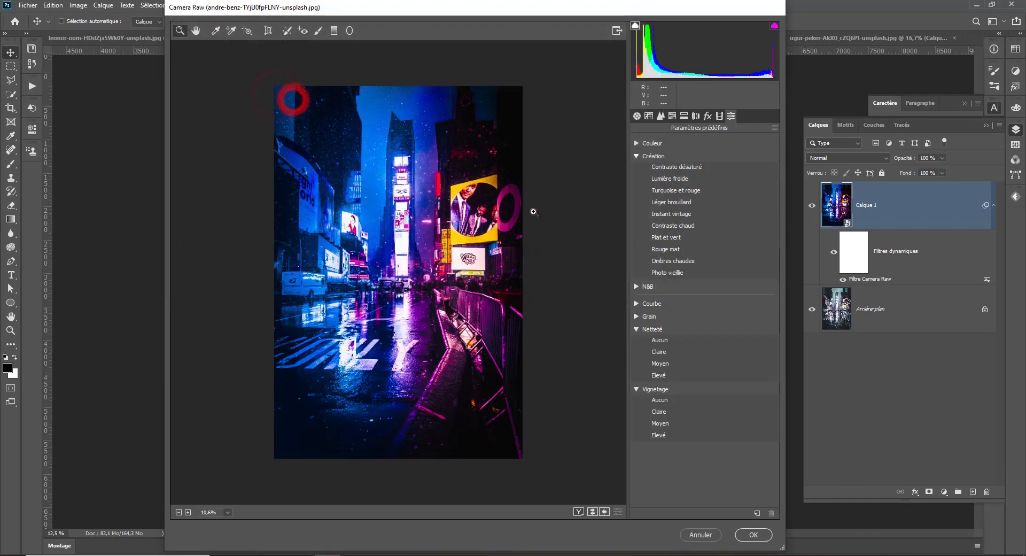
# Collapse the open preset groups and examine the Couleur and N&B presets on the photo.
pyautogui.click(635, 143)
pyautogui.click(635, 143)
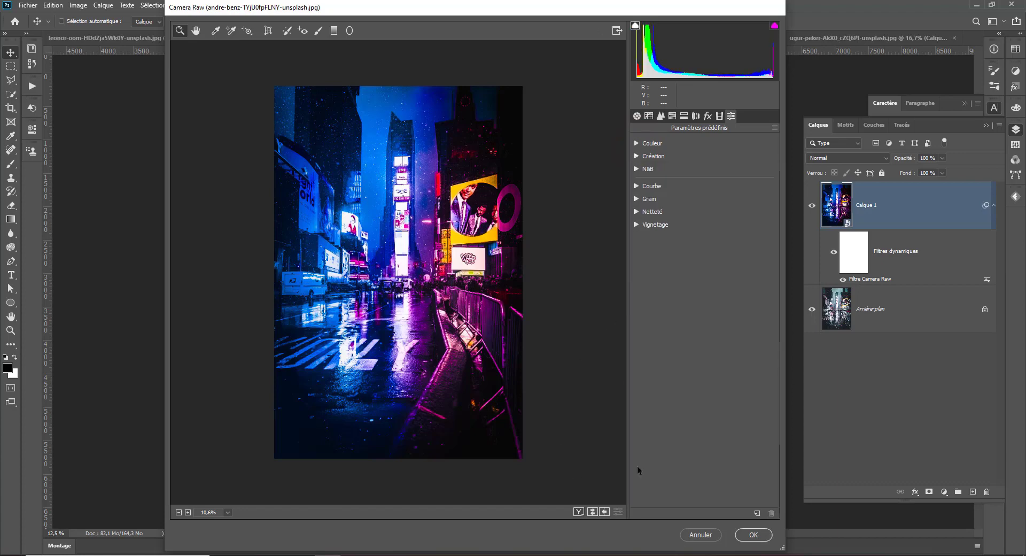
pyautogui.click(636, 143)
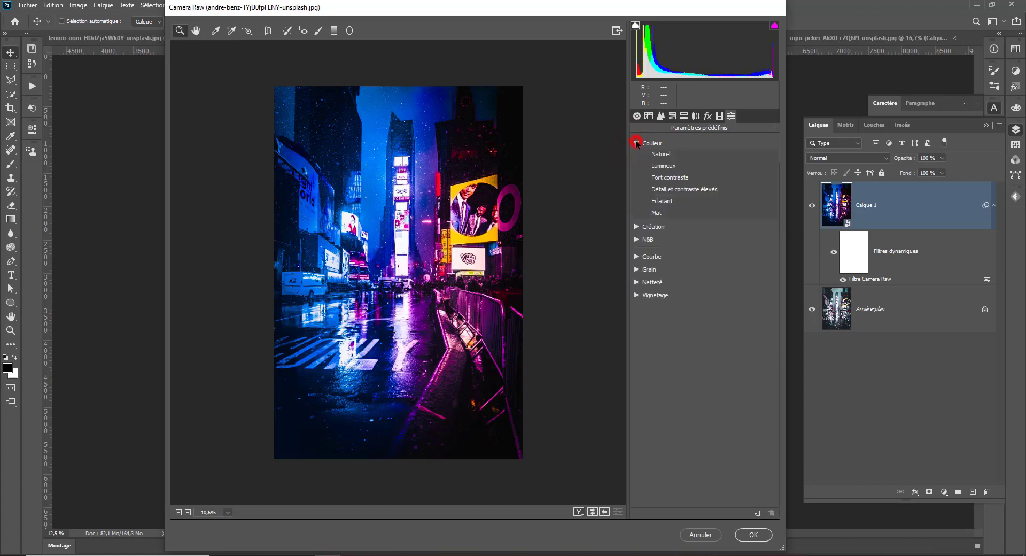
pyautogui.click(636, 143)
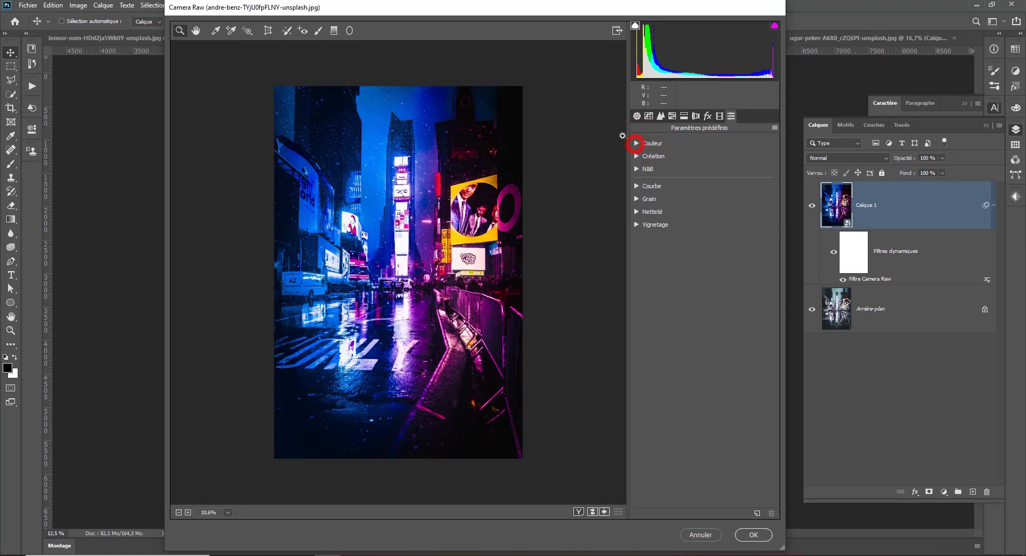
pyautogui.click(636, 168)
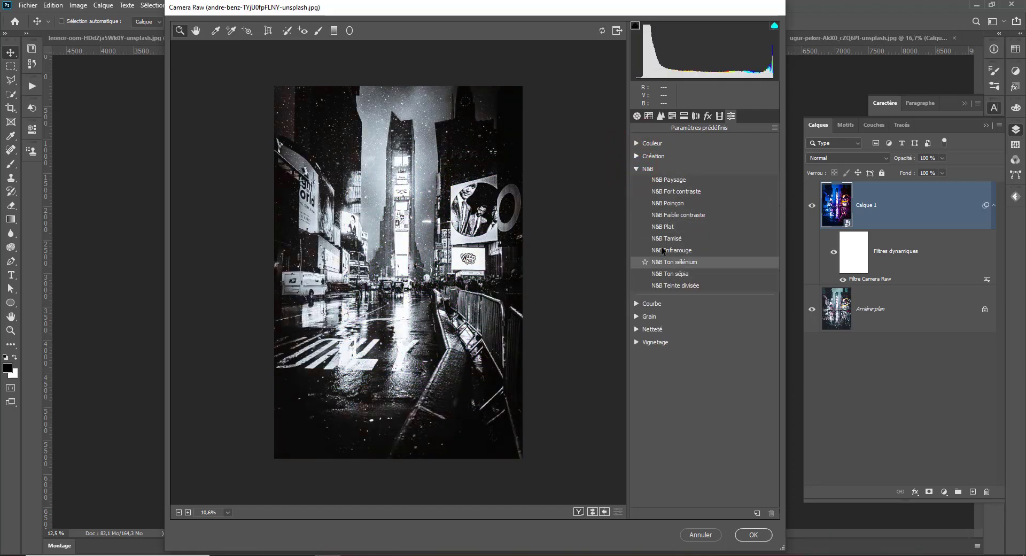
pyautogui.click(636, 168)
# Try the Lumière froide preset from the Création group, check its basic settings and profile, and undo it.
pyautogui.click(636, 156)
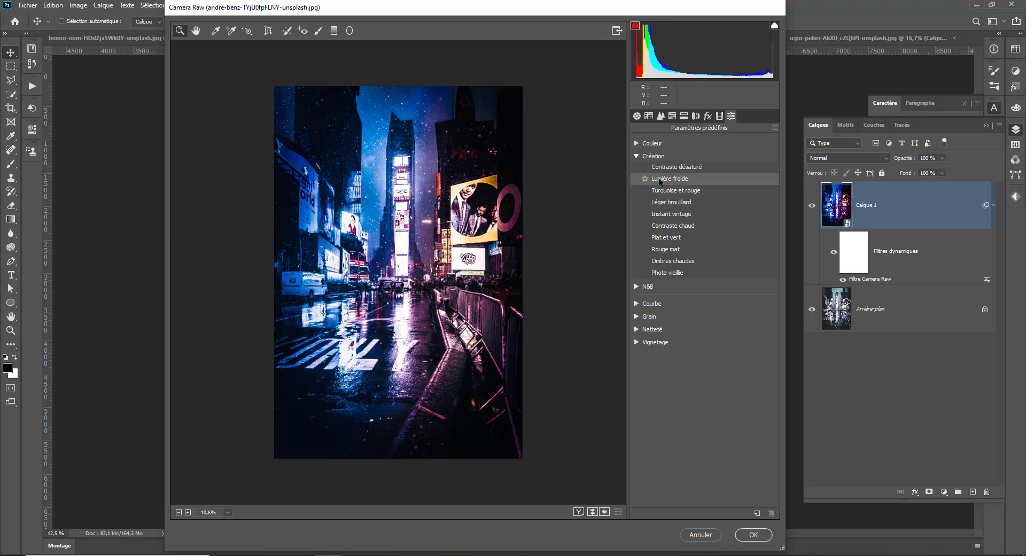
pyautogui.click(679, 180)
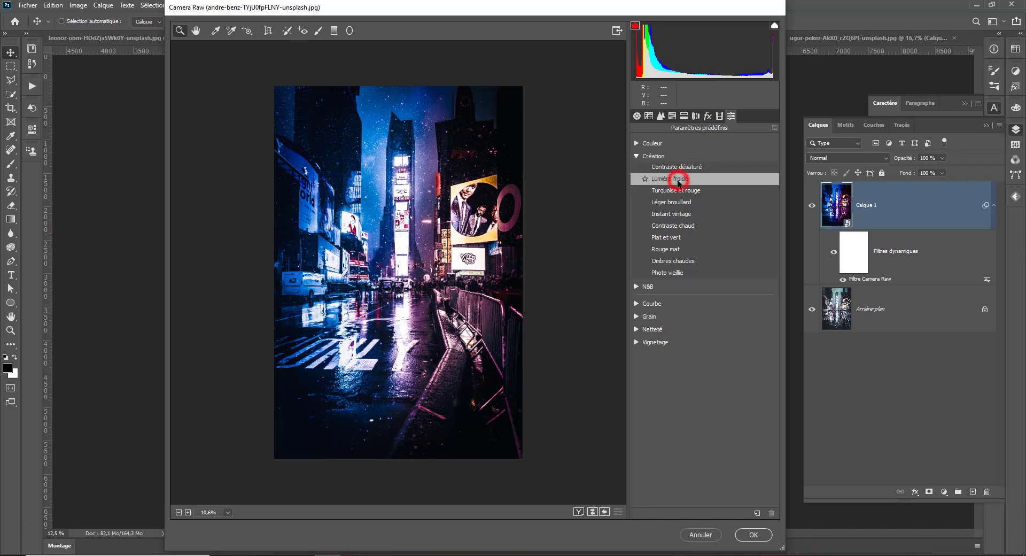
pyautogui.click(636, 116)
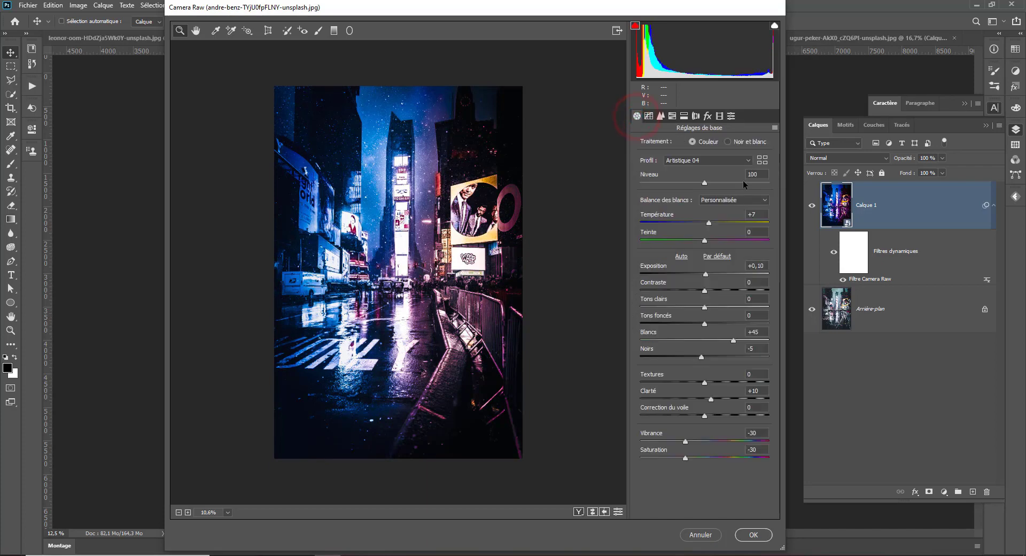
pyautogui.click(701, 161)
pyautogui.click(696, 162)
pyautogui.hotkey('ctrl', 'z')
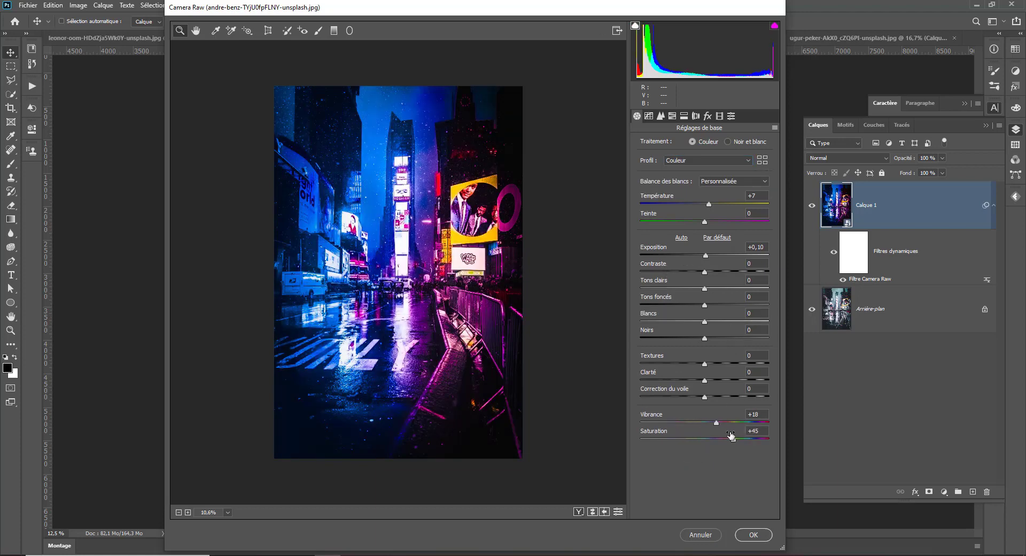
# Set the photo's global saturation to -37 and vibrance to +5.
pyautogui.moveTo(734, 442); pyautogui.dragTo(679, 419)
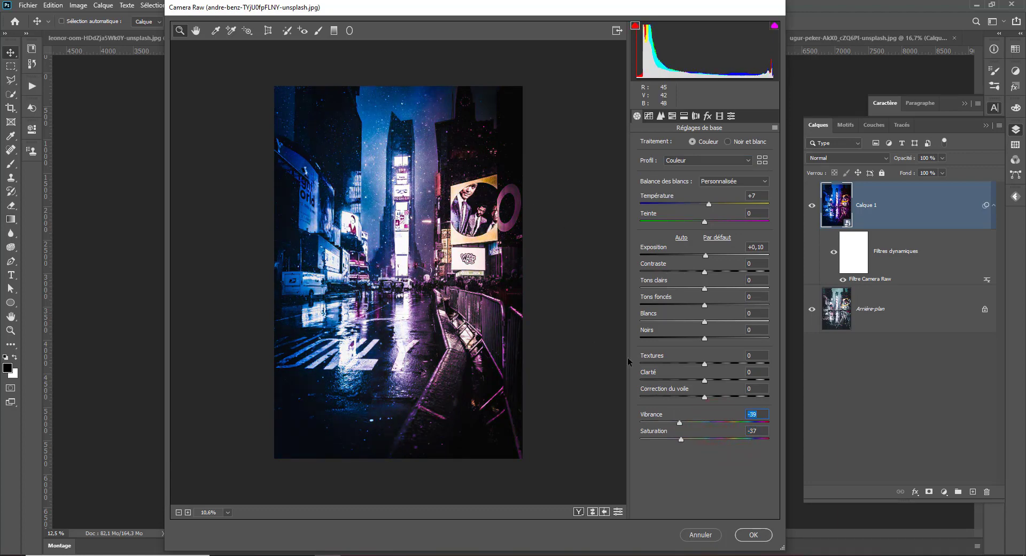
pyautogui.moveTo(679, 423); pyautogui.dragTo(711, 426)
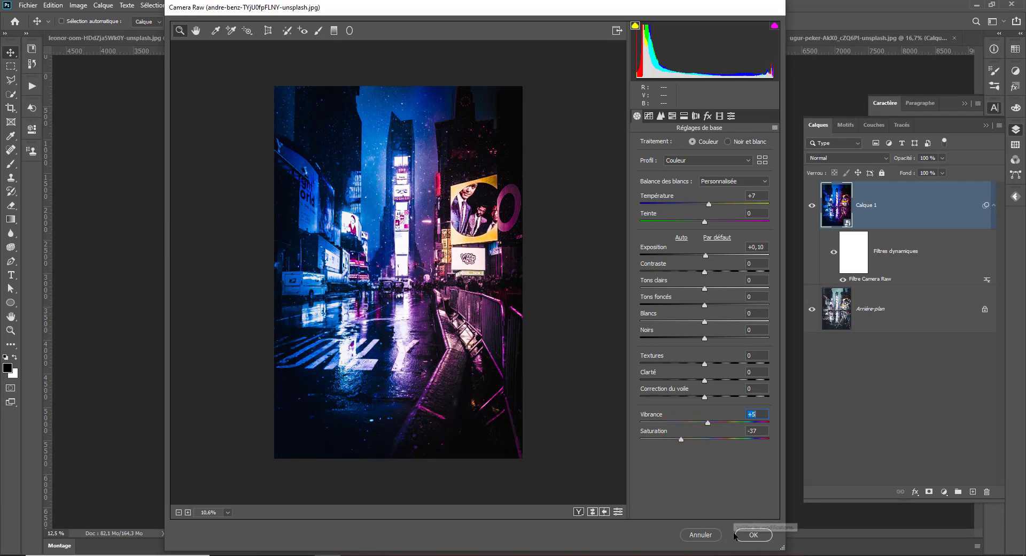